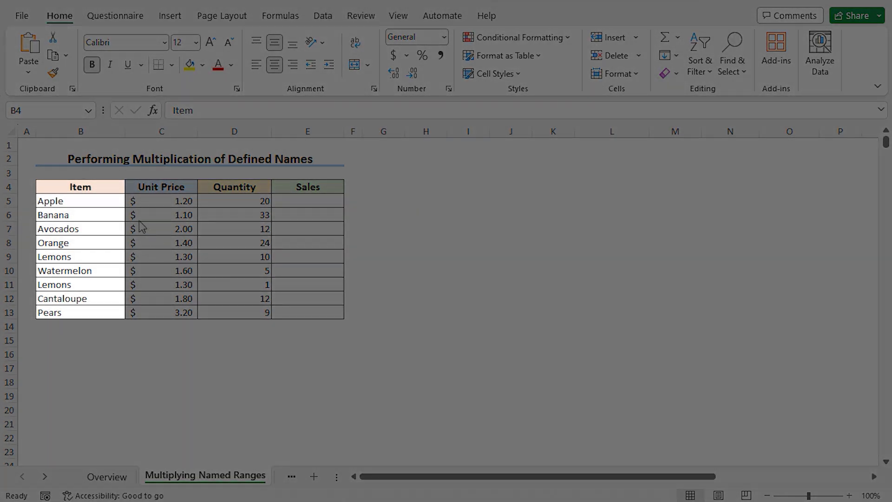
click(103, 186)
click(181, 190)
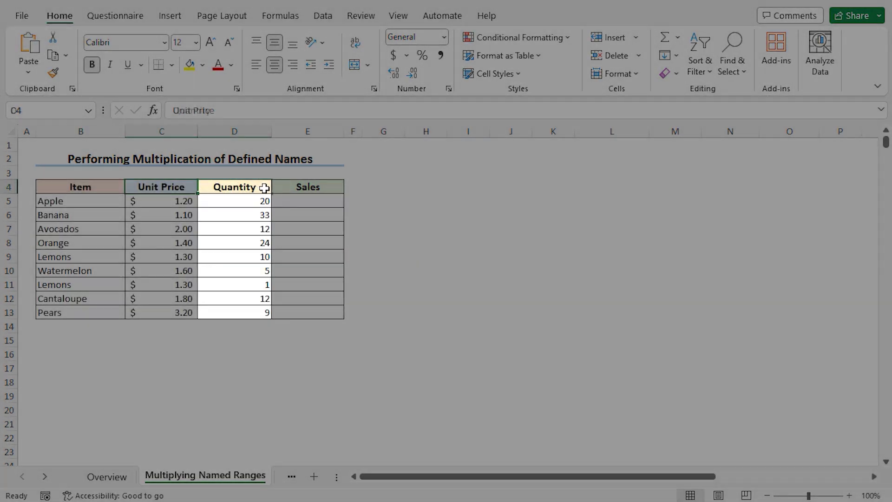
click(265, 188)
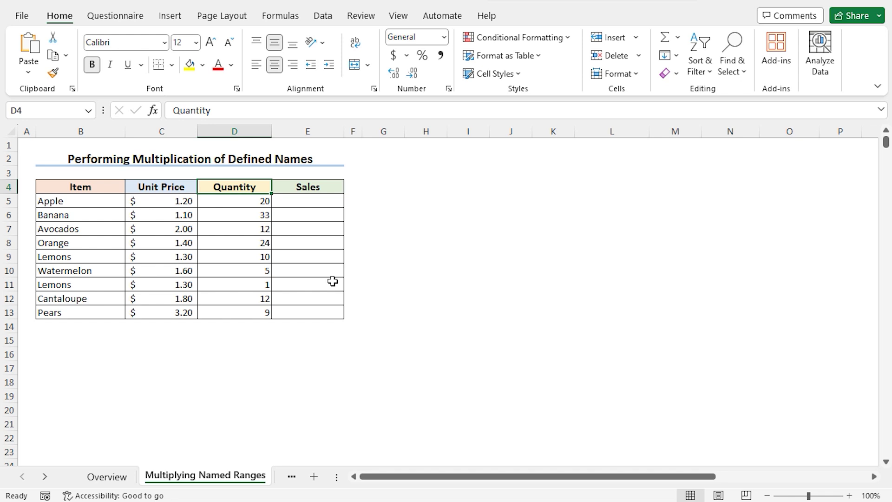
Step: Define the name Unit_Price with Workbook scope for the unit price cells C5:C13
click(161, 200)
drag(161, 201, 150, 310)
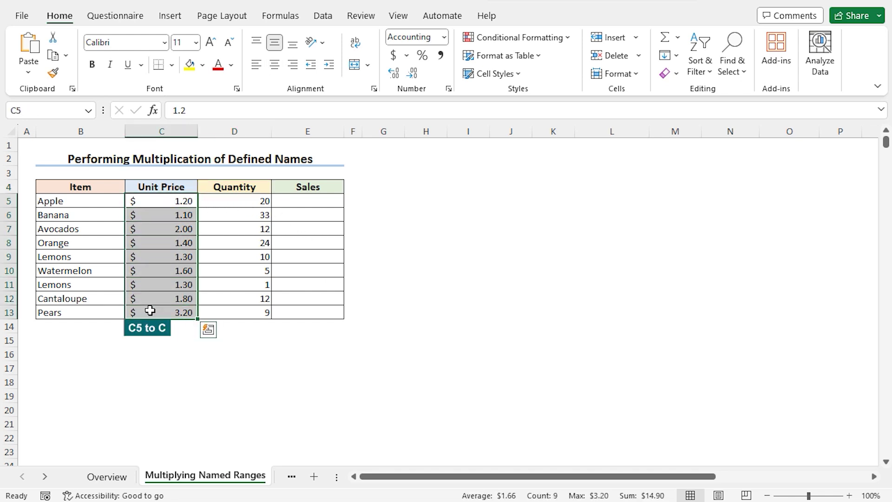
click(278, 18)
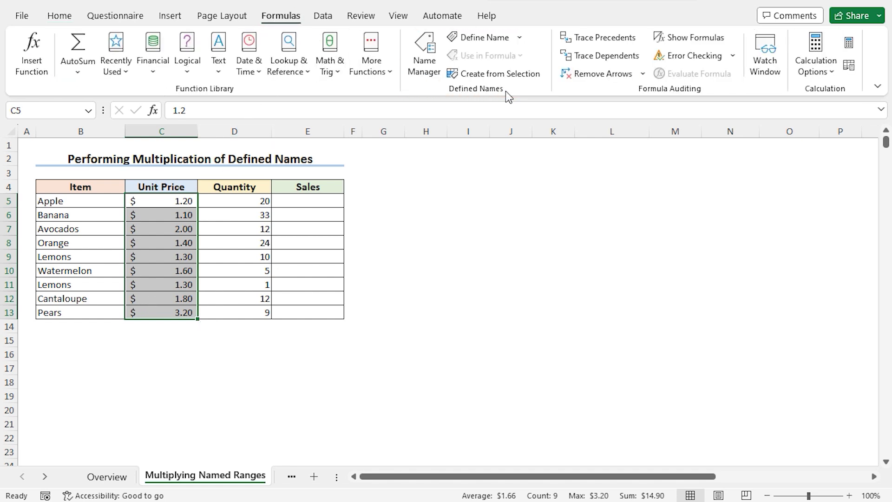
click(499, 40)
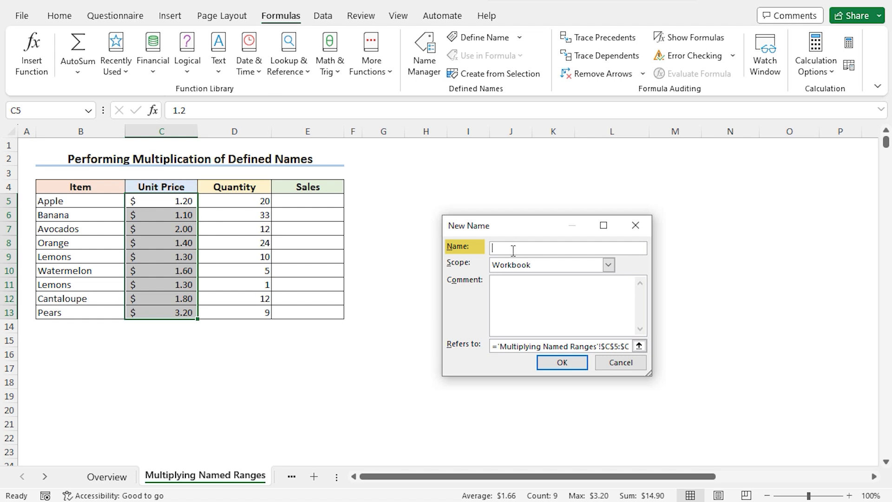
text(Unit_Price)
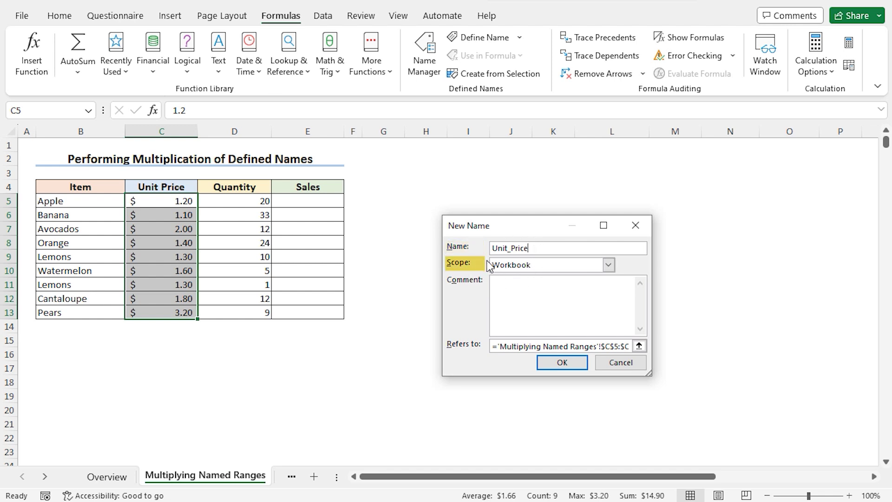
click(608, 265)
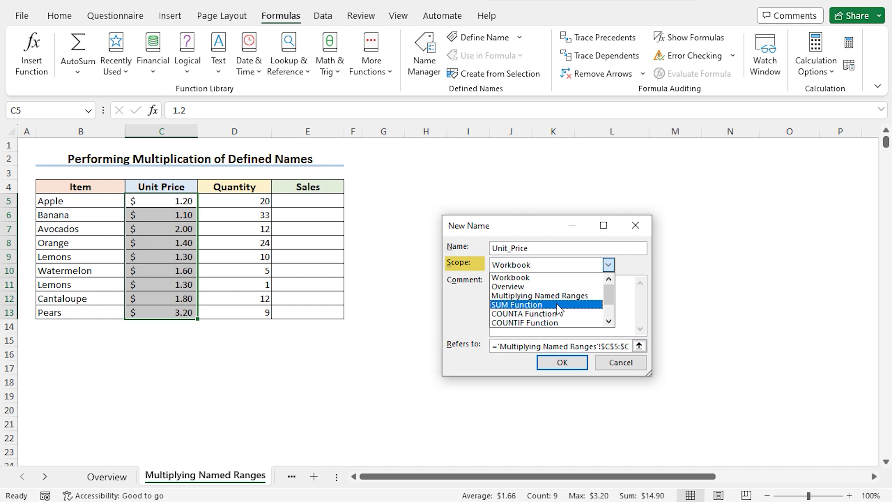
click(482, 268)
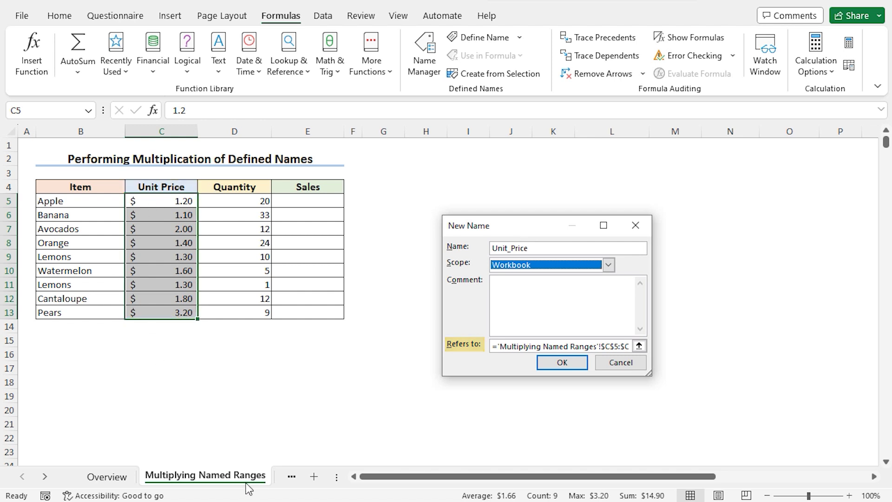
click(562, 362)
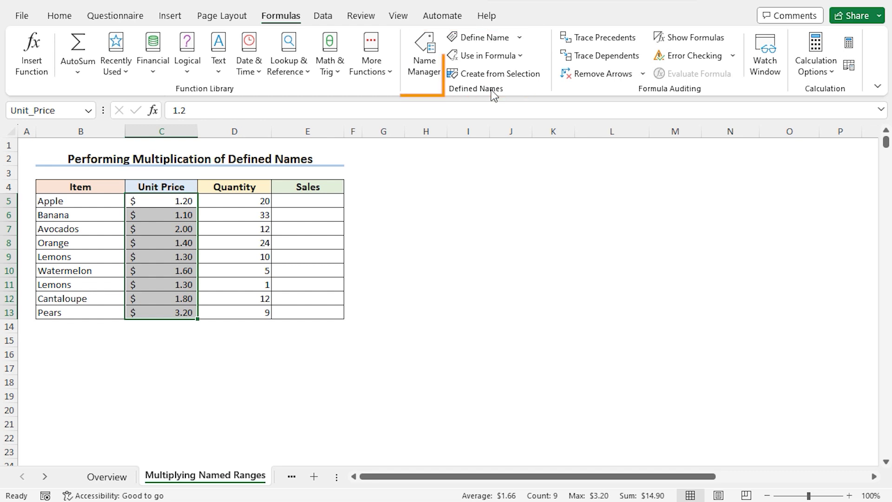
Step: Use the Name Manager to add the workbook-level name Quantity referring to D5:D13 on the Multiplying Named Ranges sheet
click(432, 48)
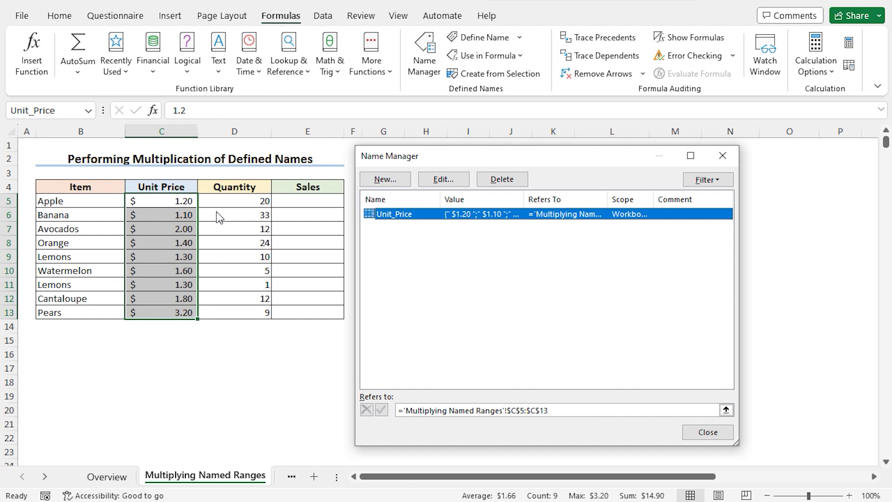
click(385, 179)
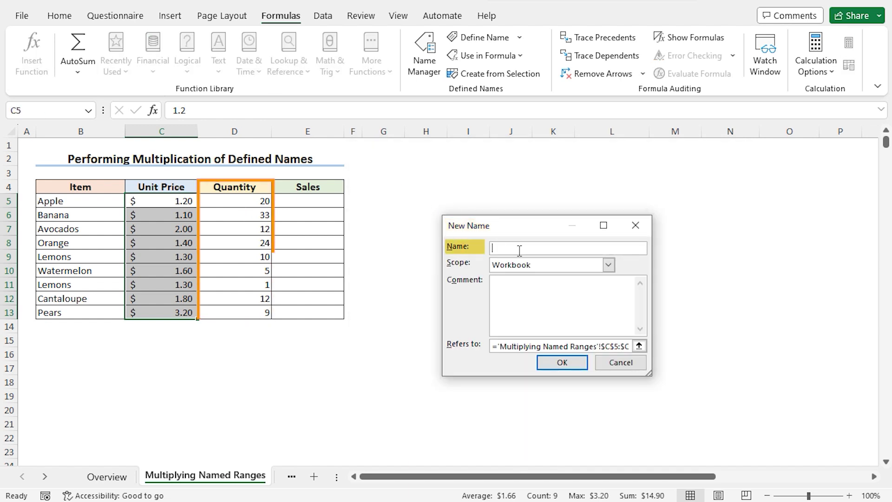
text(Quantity)
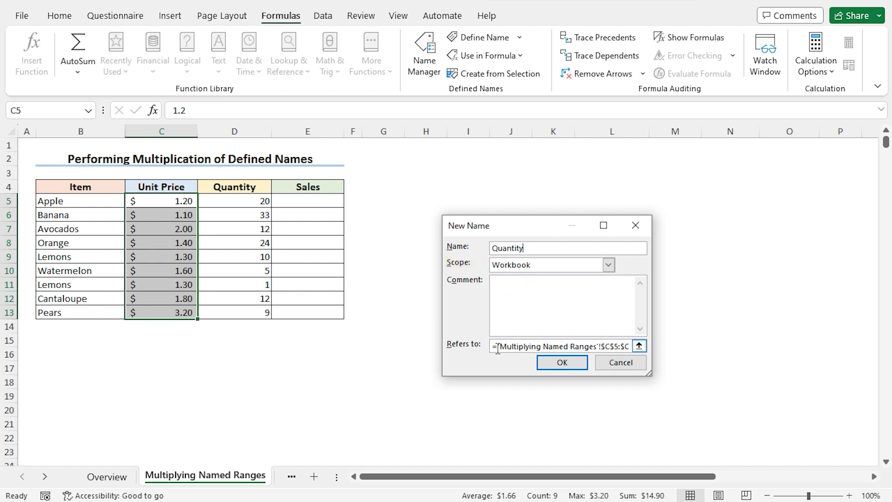
drag(493, 349, 686, 353)
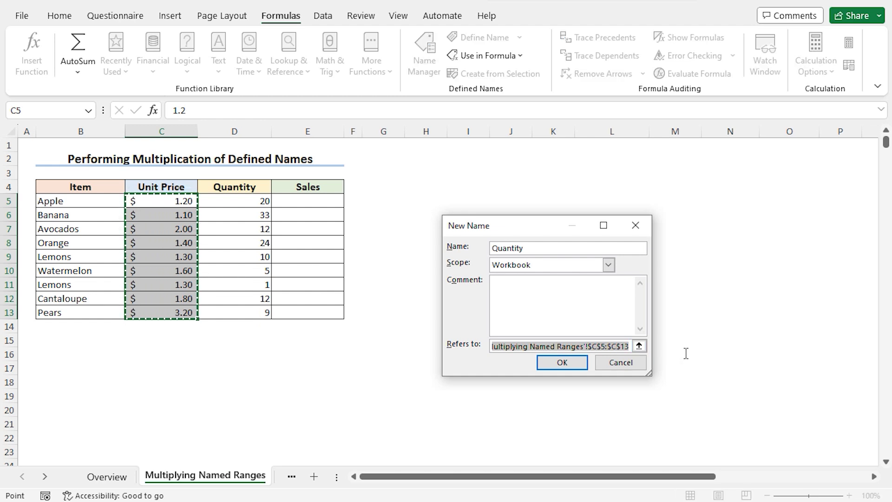
key(BackSpace)
drag(230, 204, 218, 311)
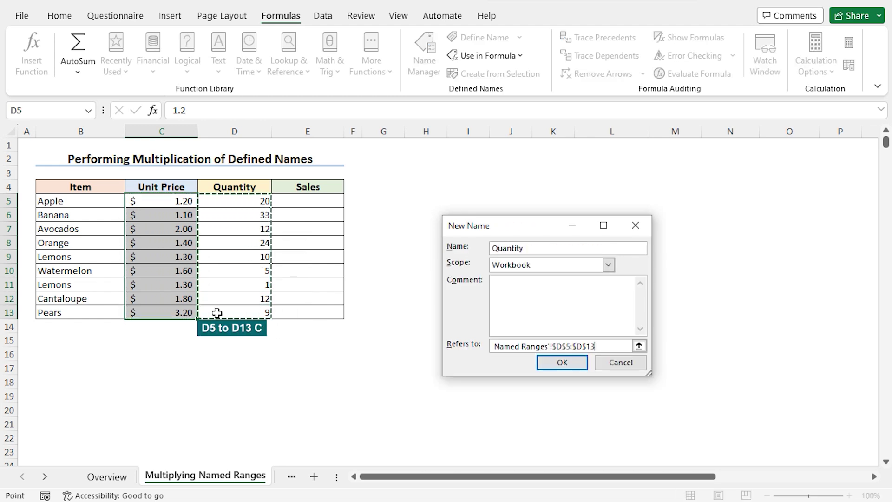
click(560, 364)
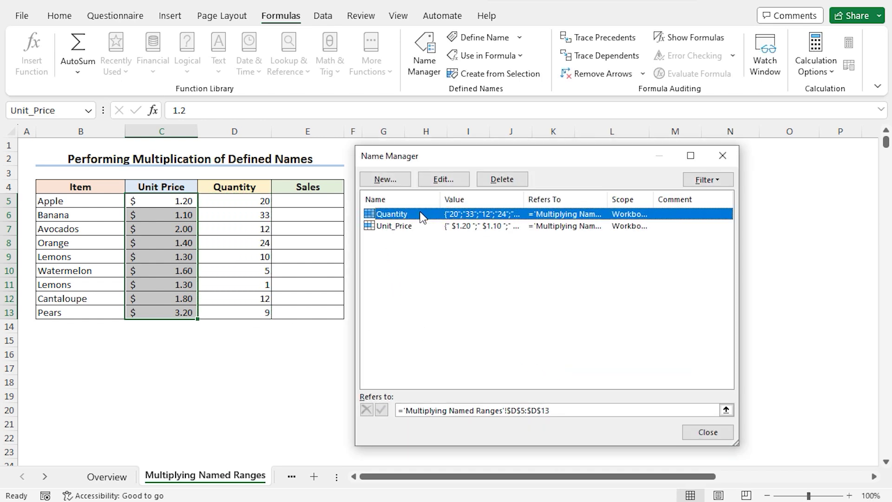
click(726, 436)
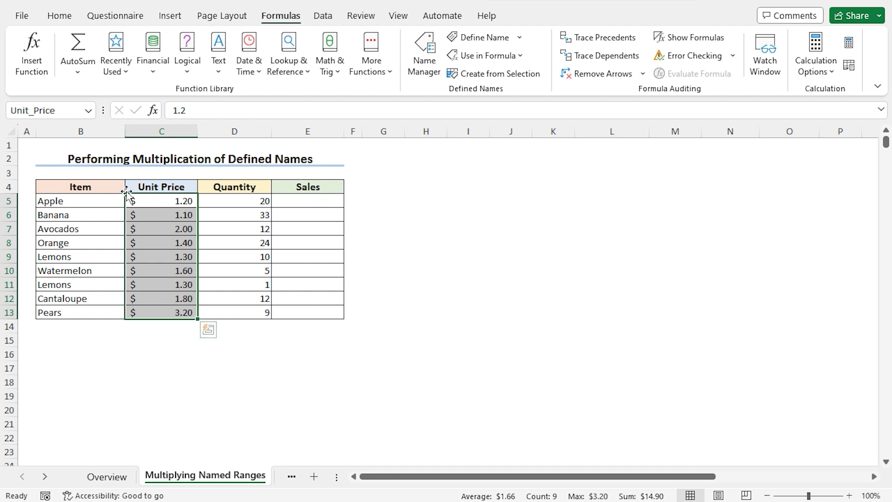
Step: Enter the formula =Unit_Price*Quantity in cell E5 of the Sales column
click(317, 204)
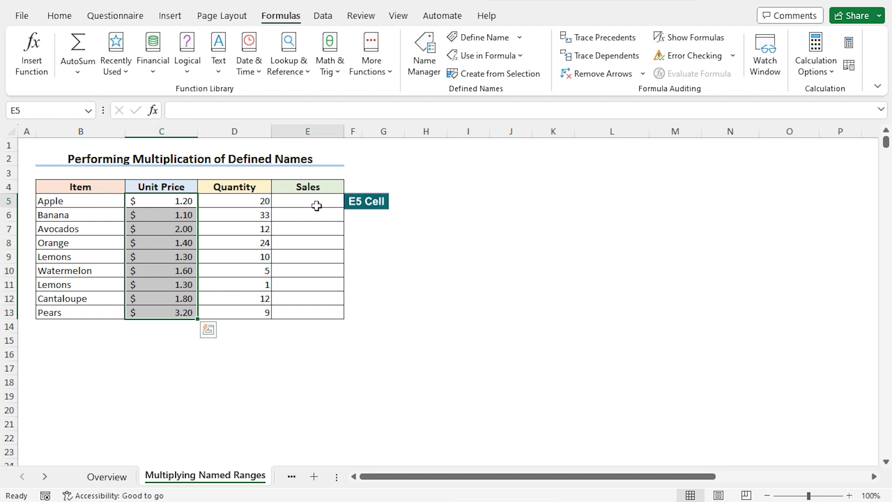
text(=)
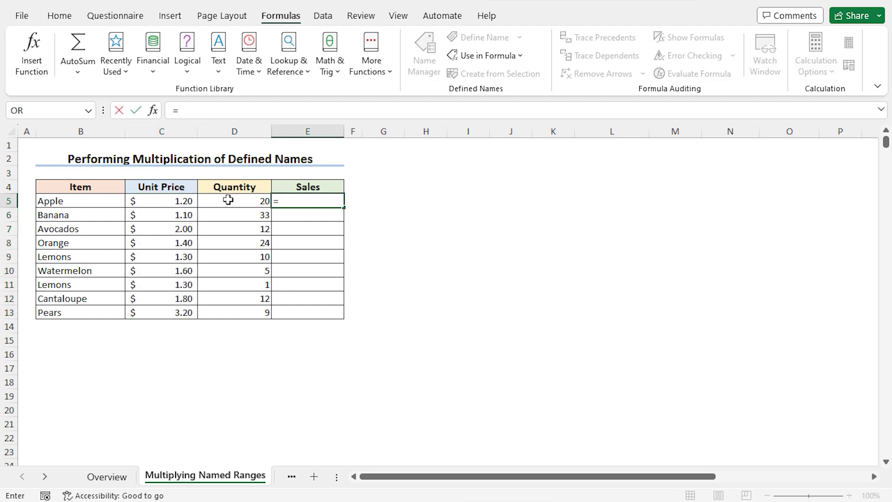
text(unit)
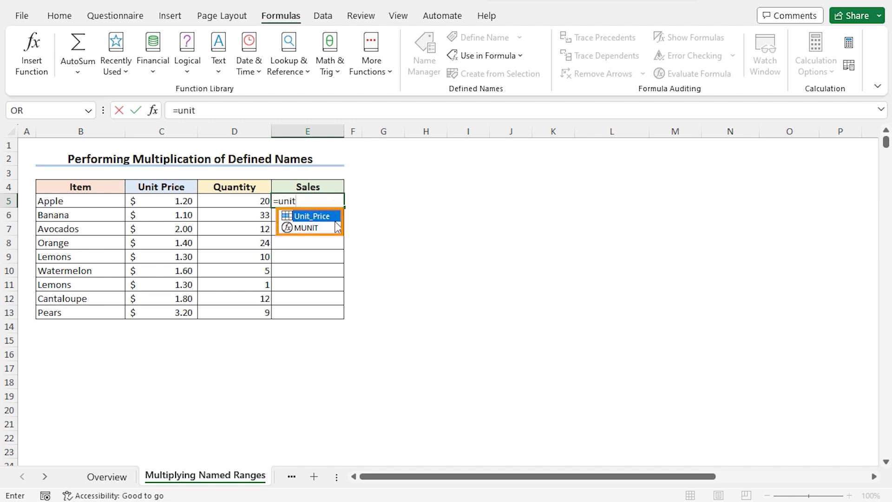
key(Tab)
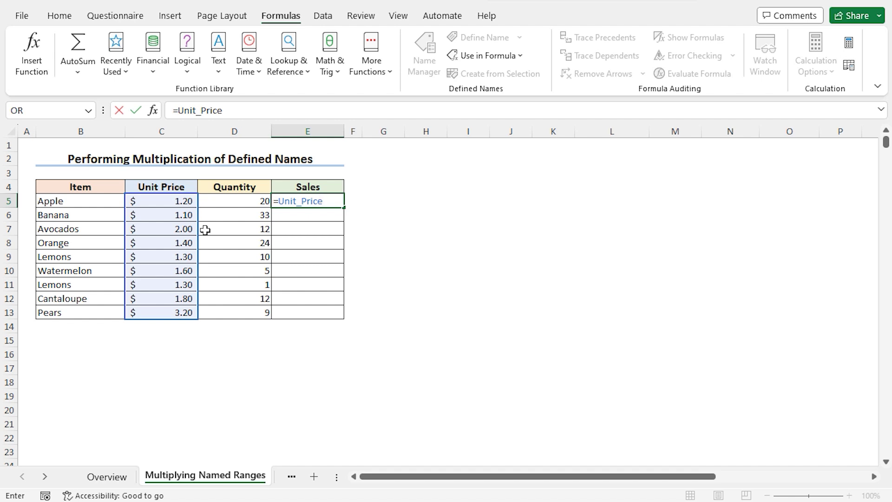
text(*q)
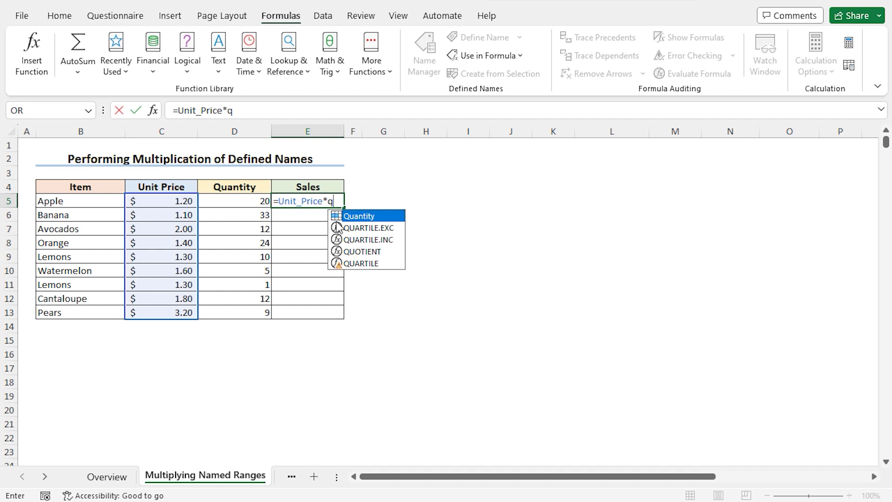
key(Tab)
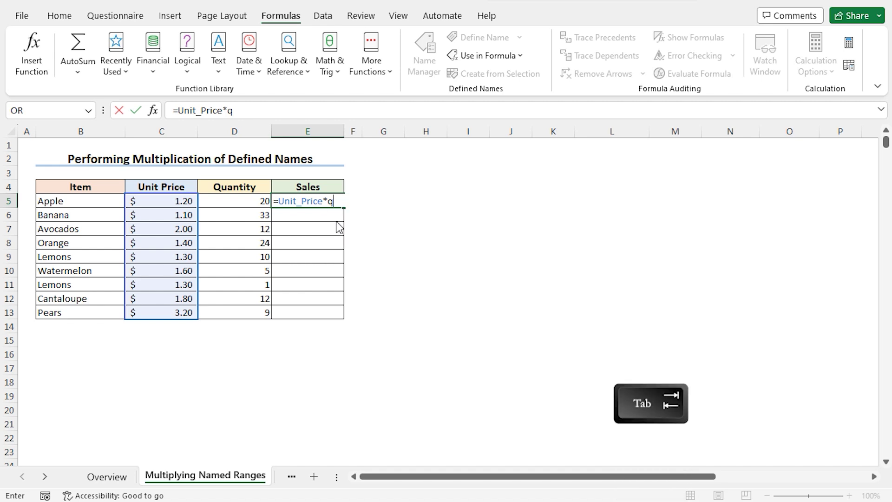
key(Return)
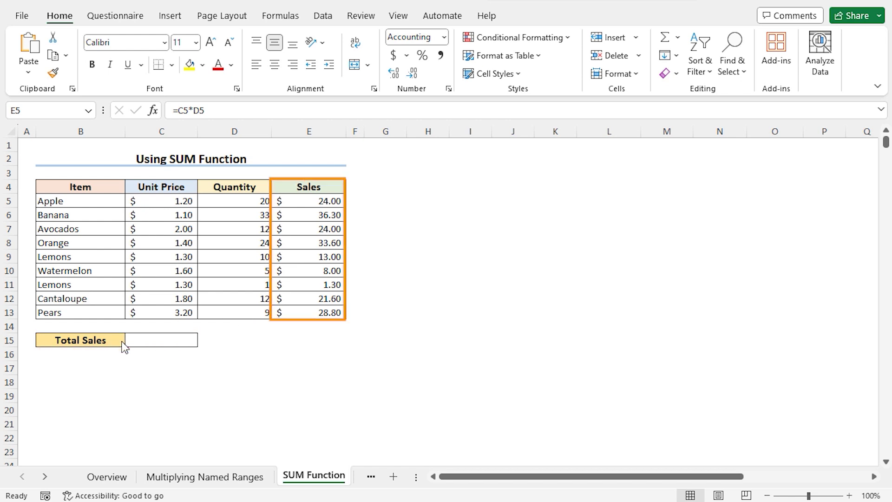
Step: Add the workbook-level name Sales for cells E5:E13 on the SUM Function sheet through the Name Manager
drag(314, 204, 303, 311)
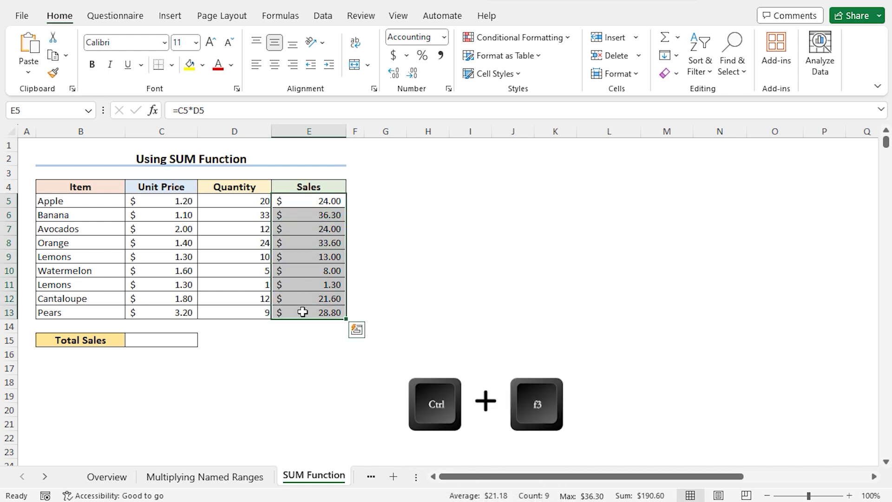
key(ctrl+F3)
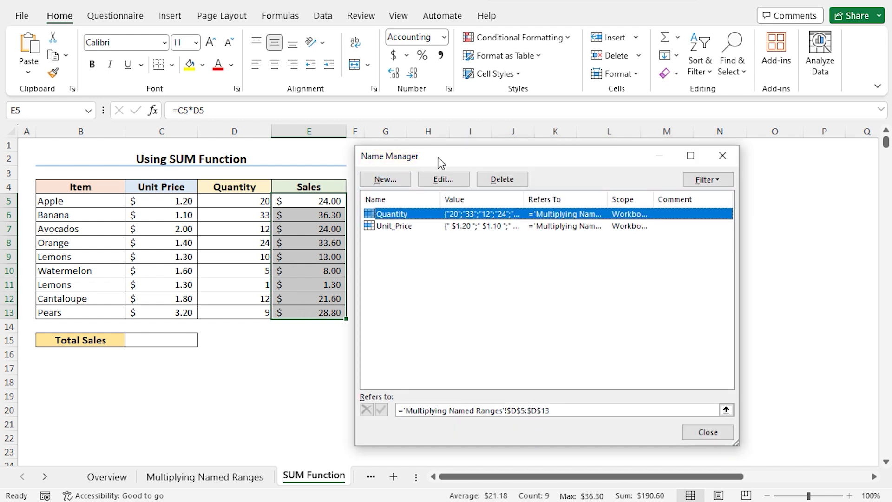
click(400, 179)
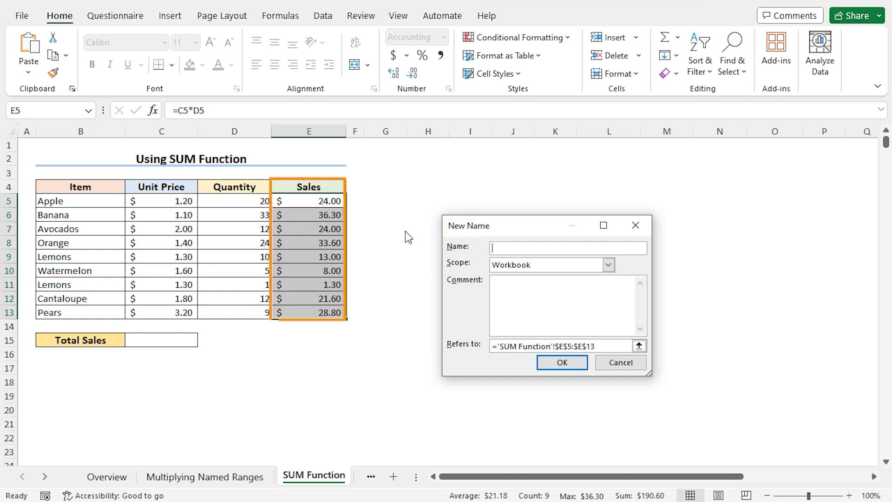
text(Sales)
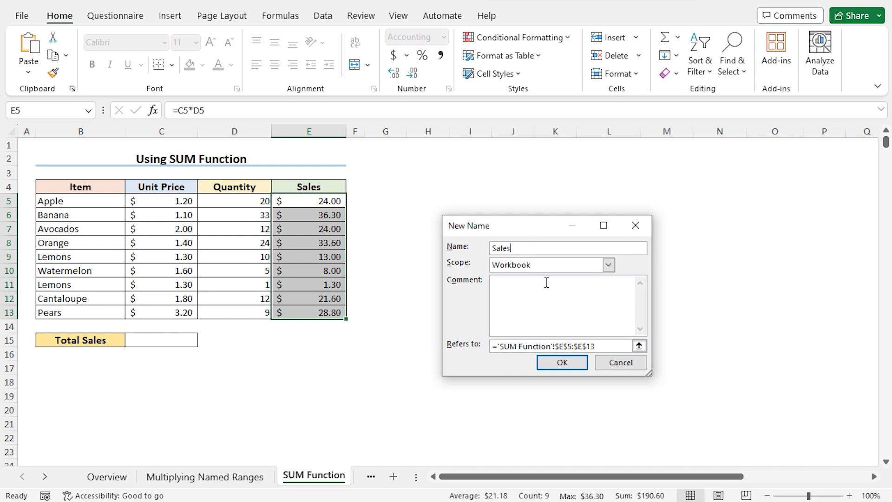
click(568, 364)
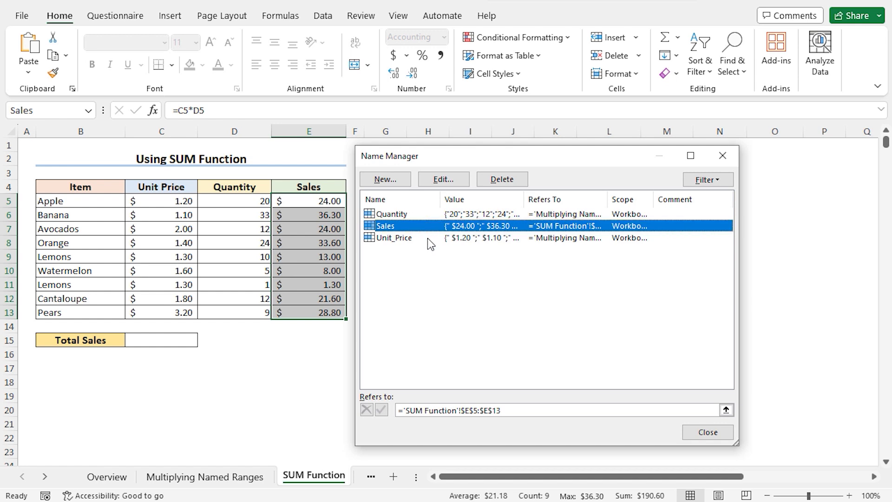
click(727, 433)
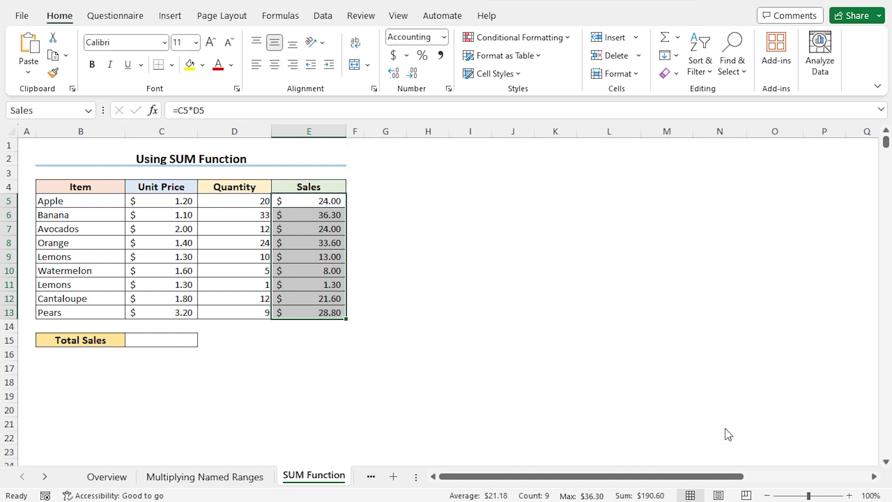
Step: Calculate Total Sales in cell C15 with the formula =SUM(Sales)
click(149, 340)
text(=)
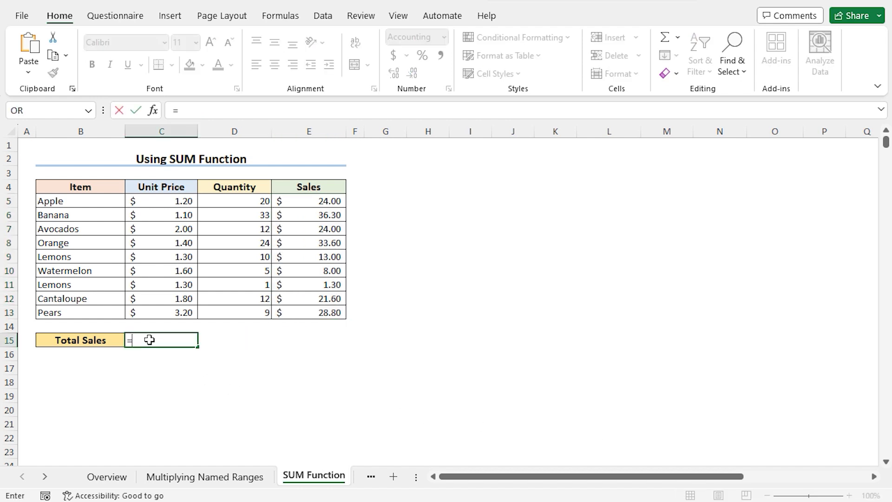
text(sum)
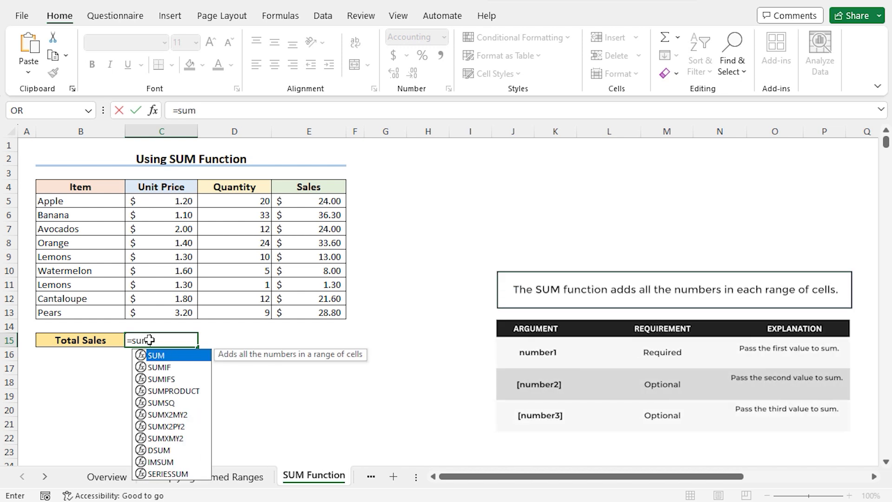
double_click(168, 356)
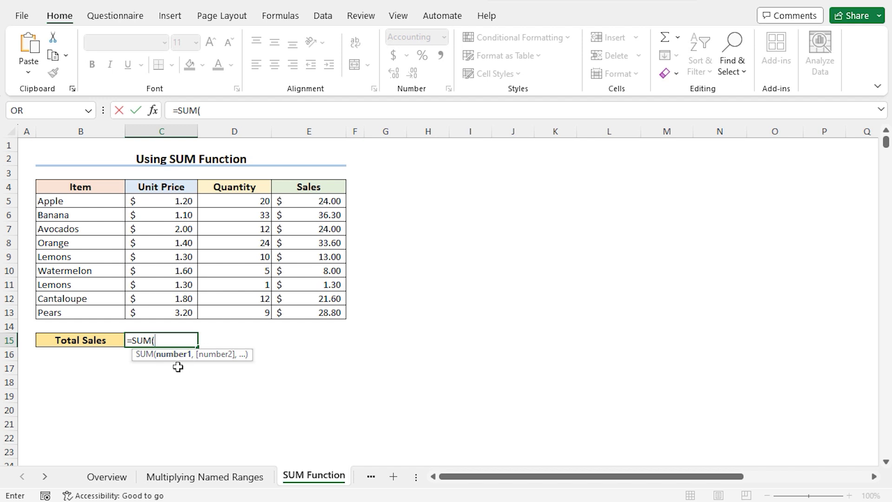
text(sa)
key(Tab)
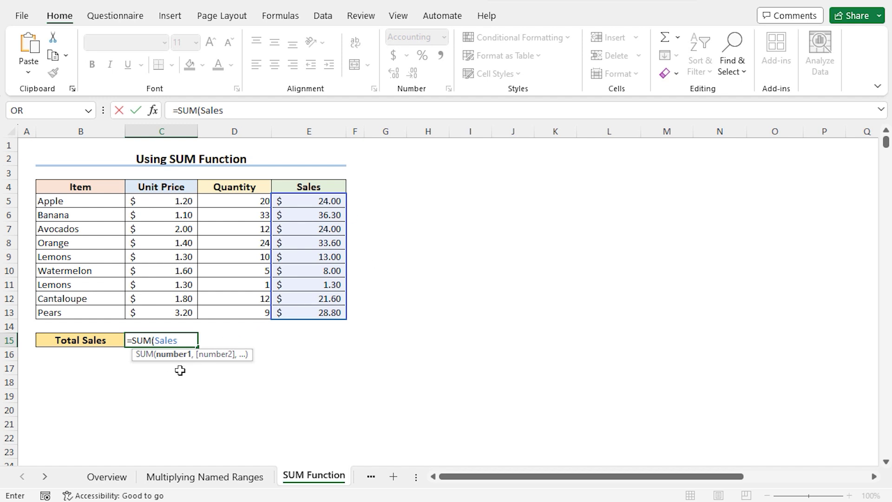
text())
key(Return)
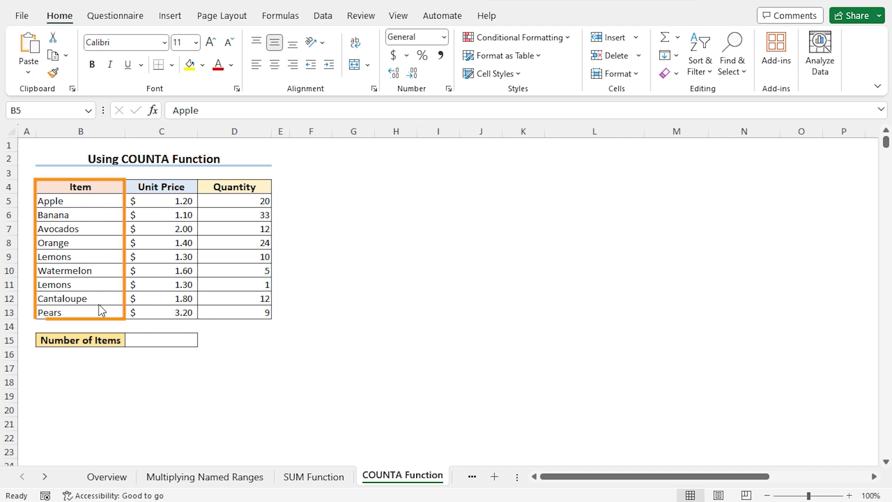
Step: Use the Name Manager to add the workbook-level name Item_Names referring to B5:B13 on the COUNTA Function sheet
click(100, 202)
drag(99, 202, 91, 309)
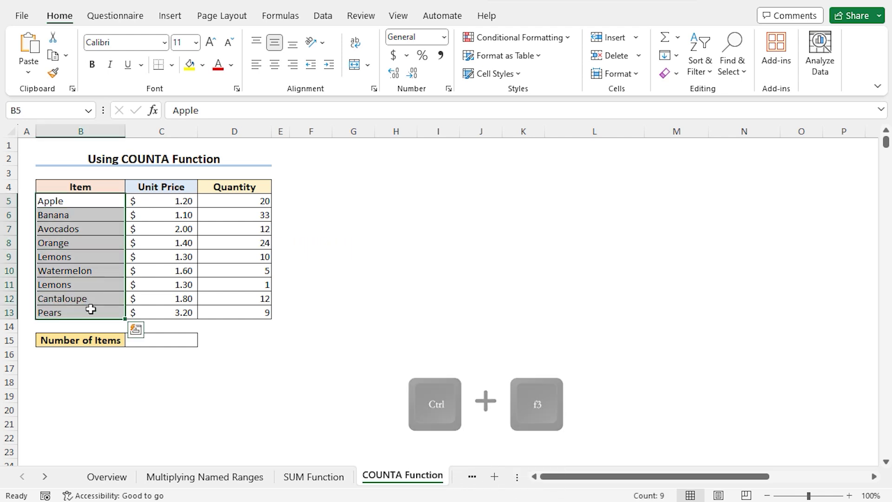
key(ctrl+F3)
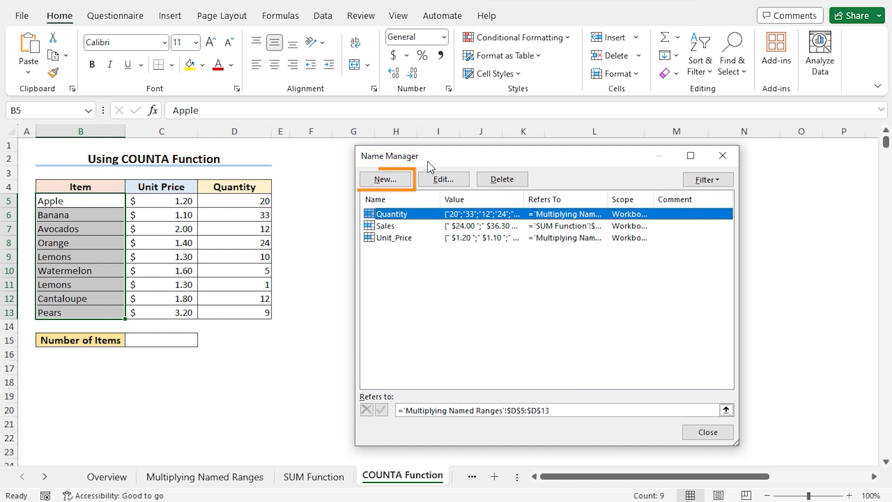
click(385, 179)
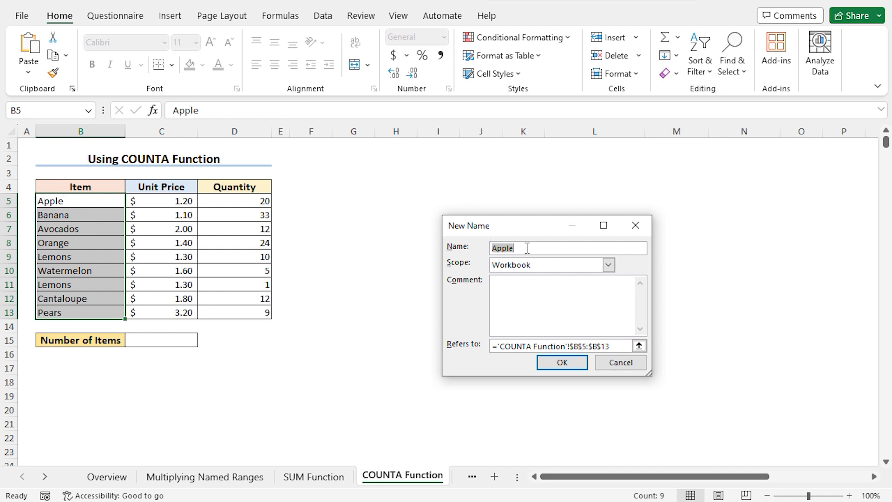
text(Item_Names)
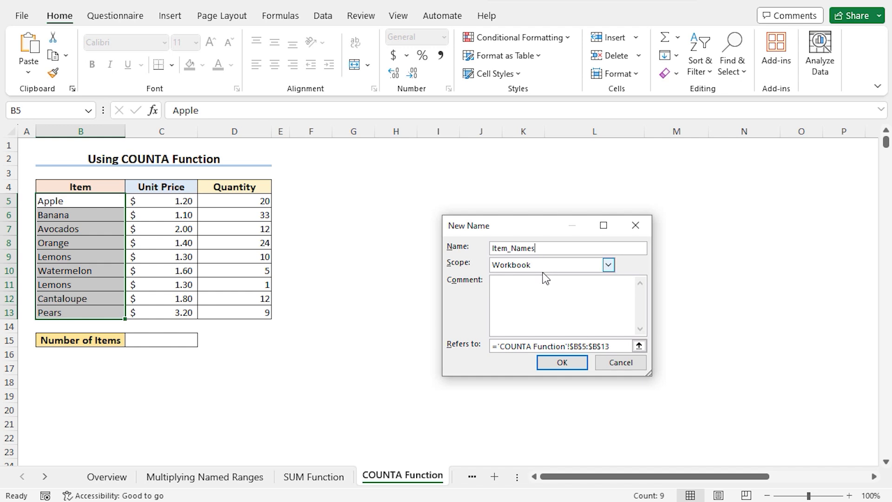
click(556, 362)
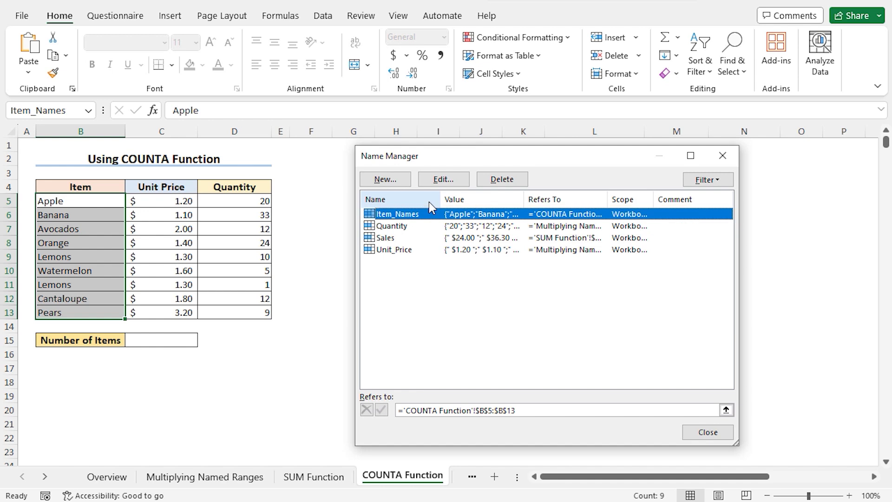
click(692, 434)
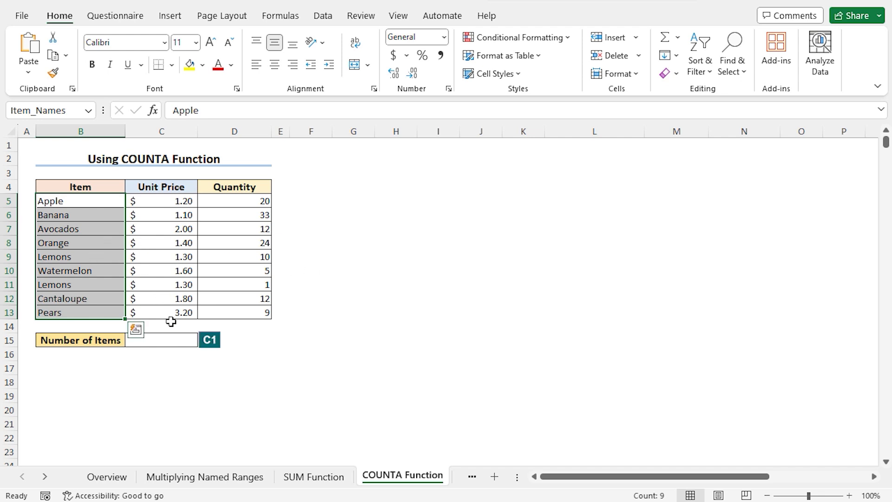
Step: Calculate the Number of Items in cell C15 with the formula =COUNTA(Item_Names)
click(172, 341)
text(=)
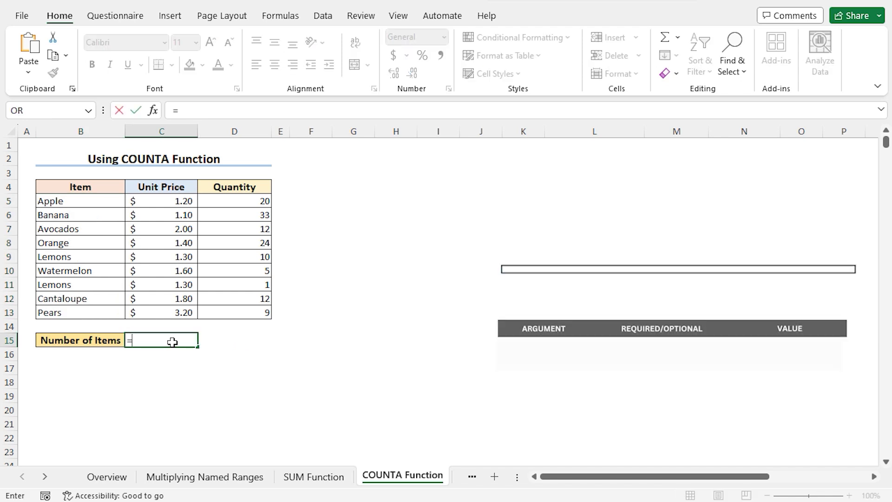
text(counta)
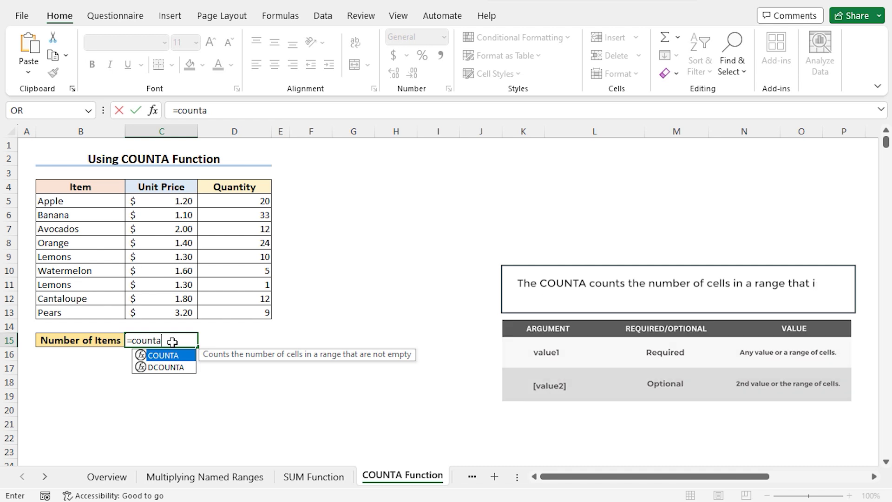
key(Tab)
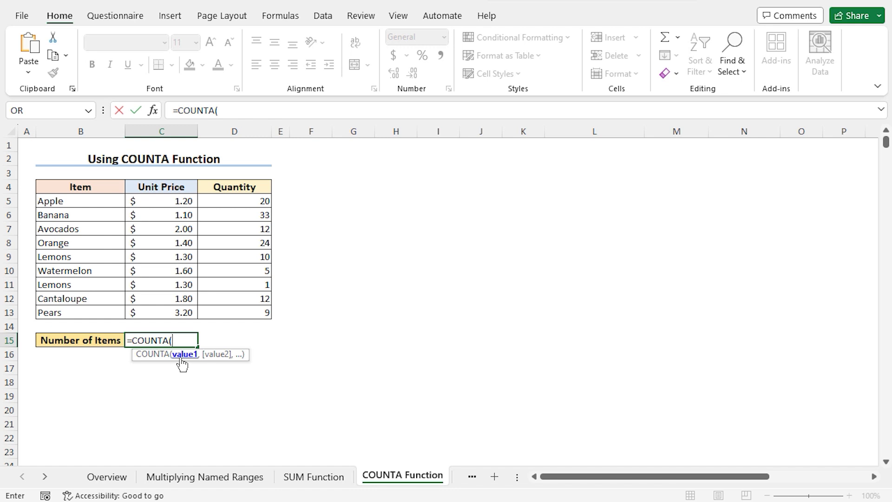
text(It)
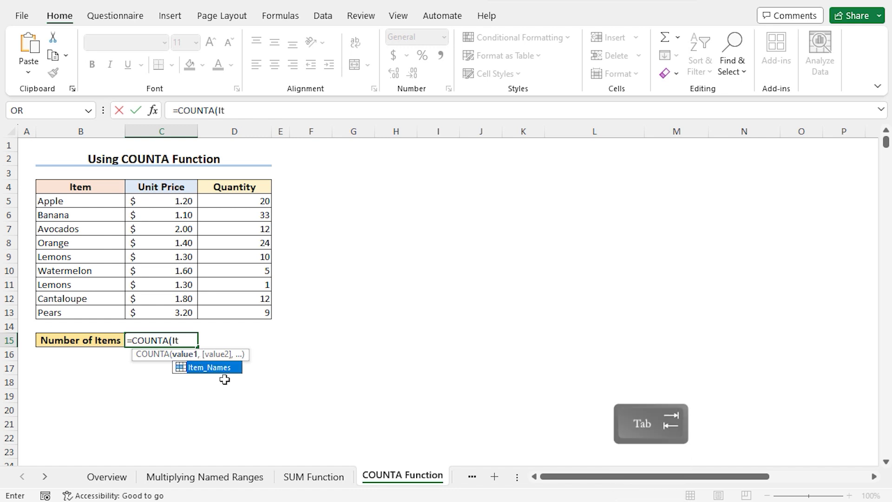
key(Tab)
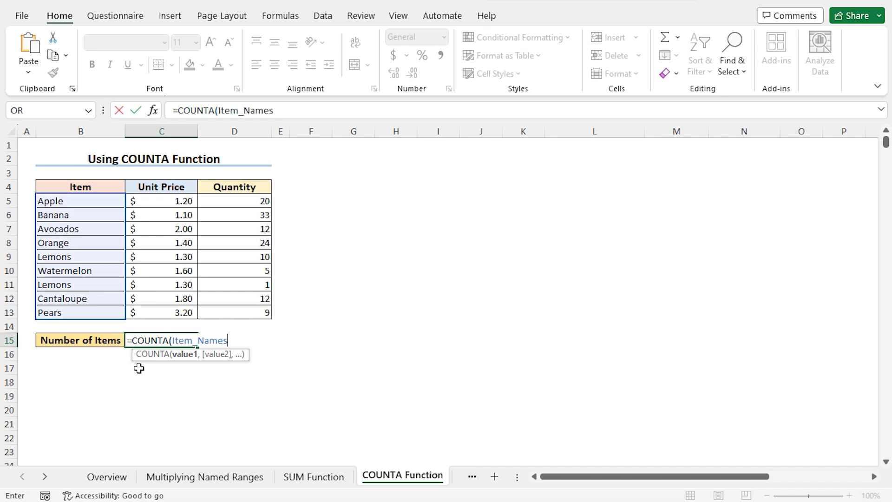
key(Return)
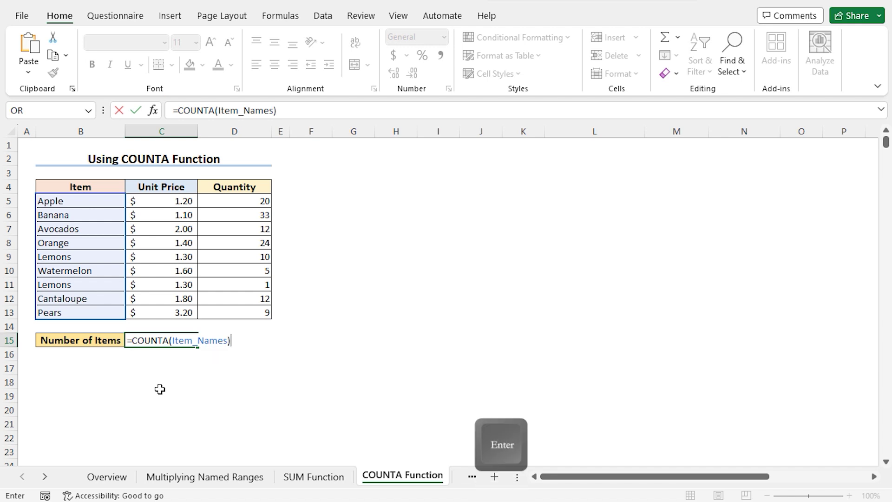
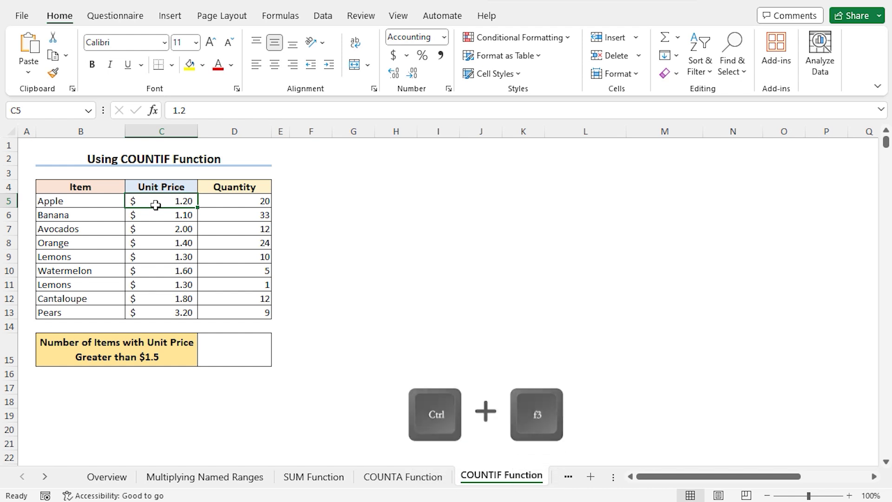
Step: Review the existing Unit_Price name's definition in the Name Manager without changing it
key(ctrl+F3)
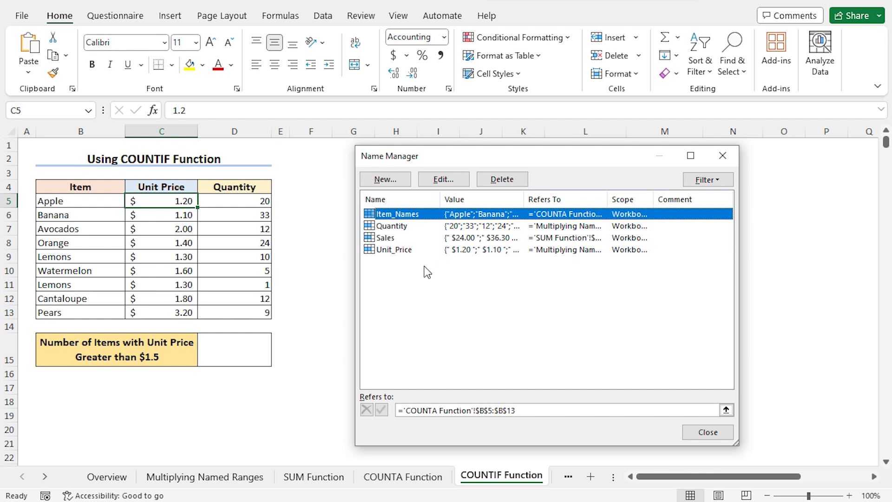
click(371, 250)
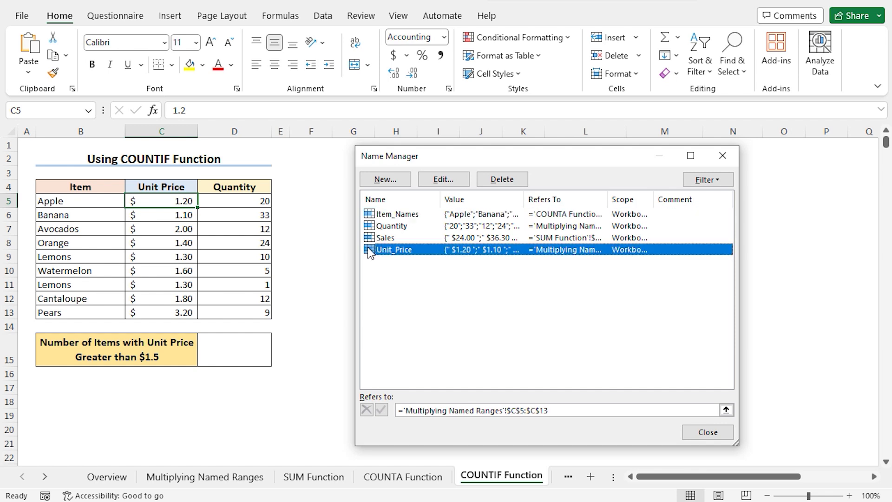
click(432, 181)
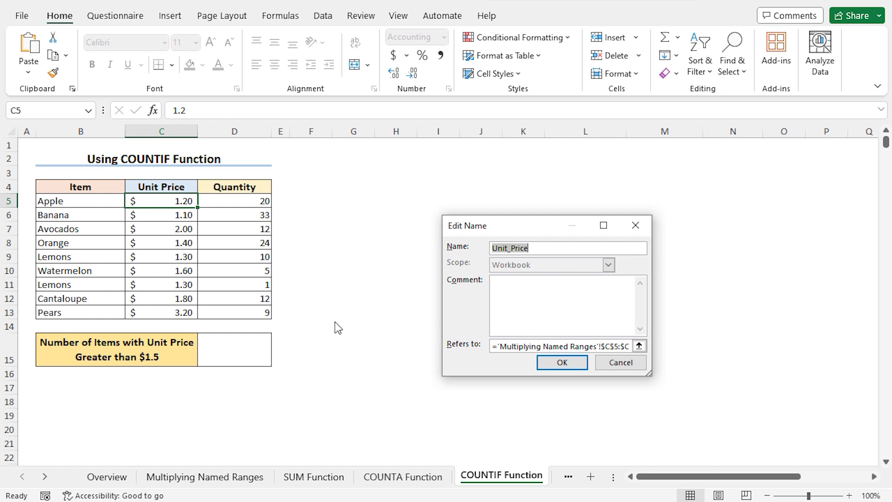
click(549, 361)
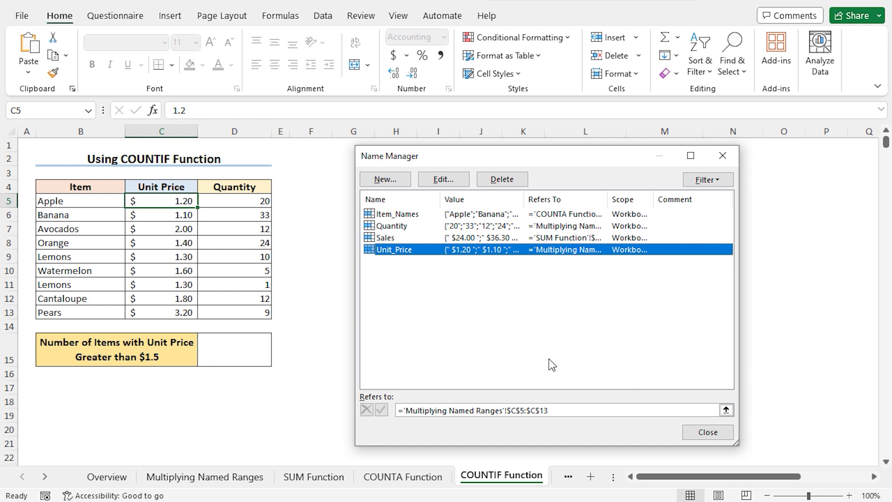
click(708, 432)
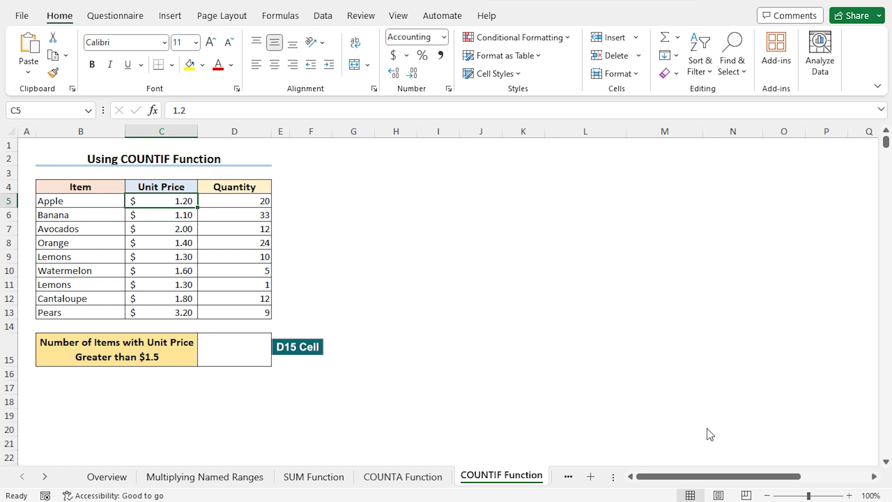
Step: Count the items priced above $1.5 in cell D15 of the COUNTIF Function sheet with =COUNTIF(Unit_Price,">1.5")
click(231, 353)
text(=countif)
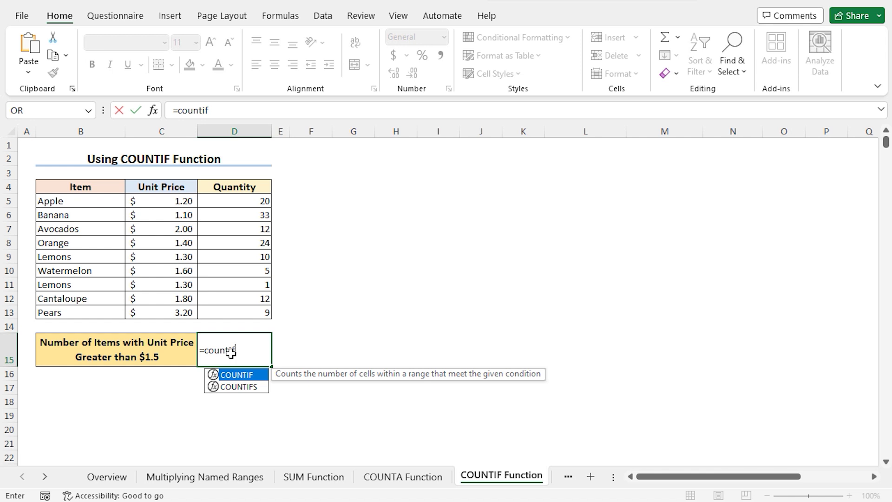
key(Tab)
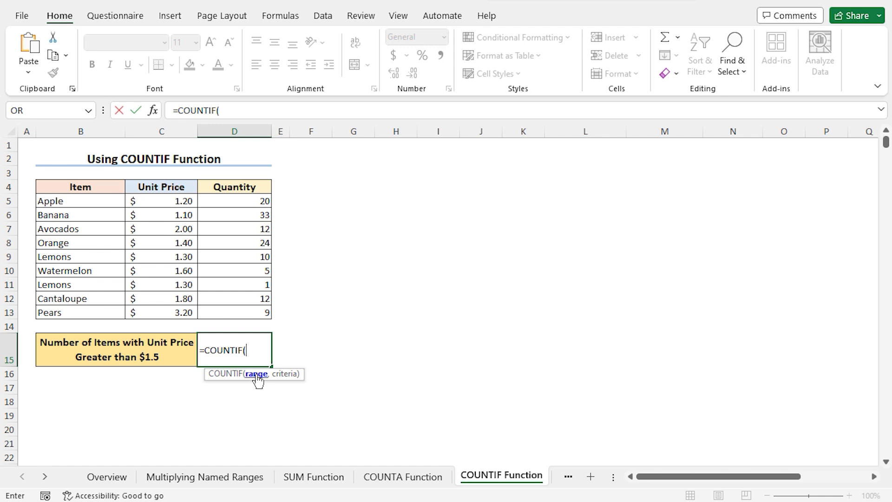
text(Unit)
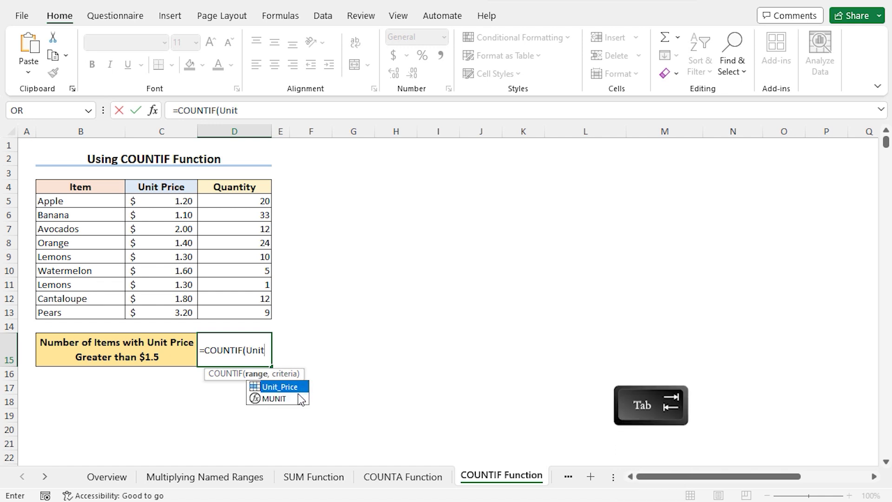
key(Tab)
text(,)
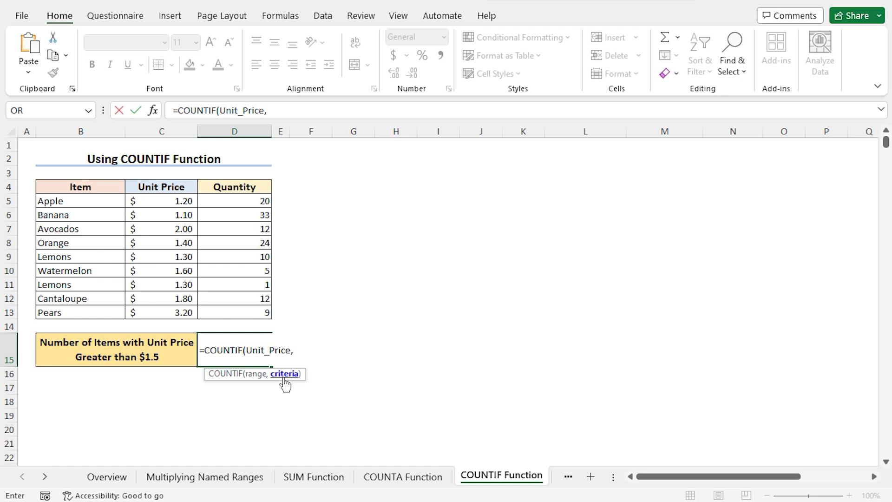
text(">1.5"))
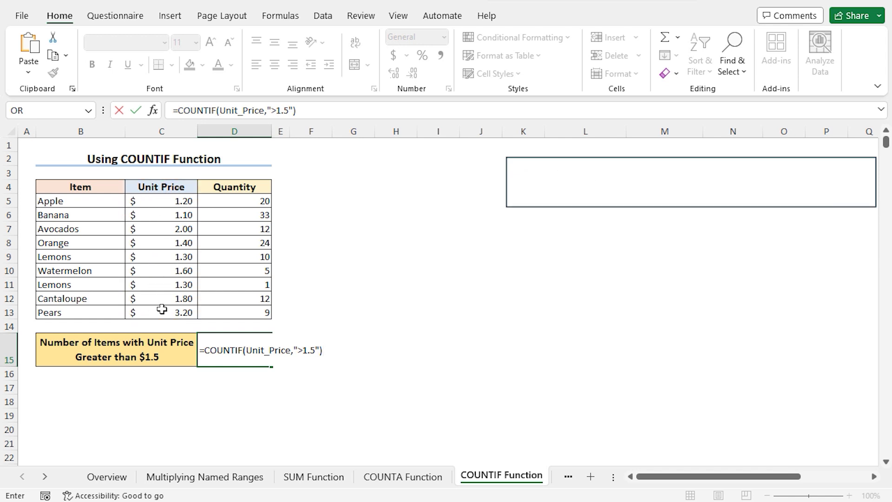
key(Return)
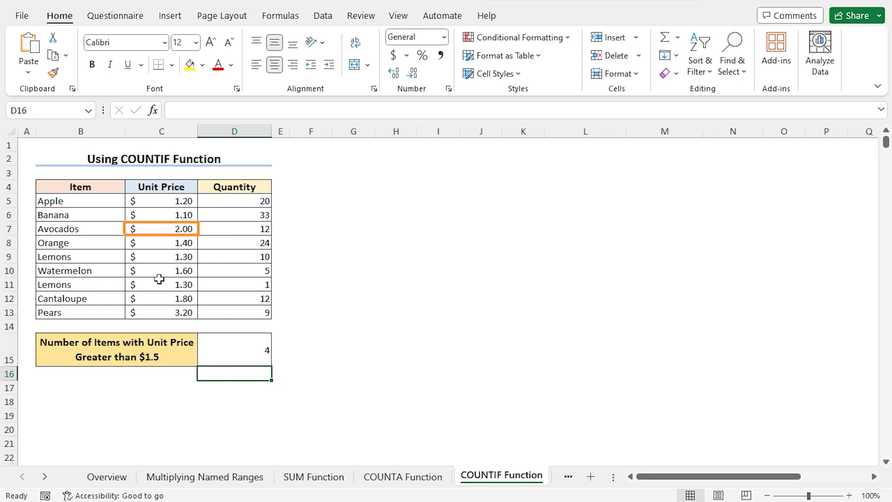
Step: Check the unit prices greater than $1.5 in cells C7, C10, C12 and C13 against the COUNTIF criterion
click(151, 228)
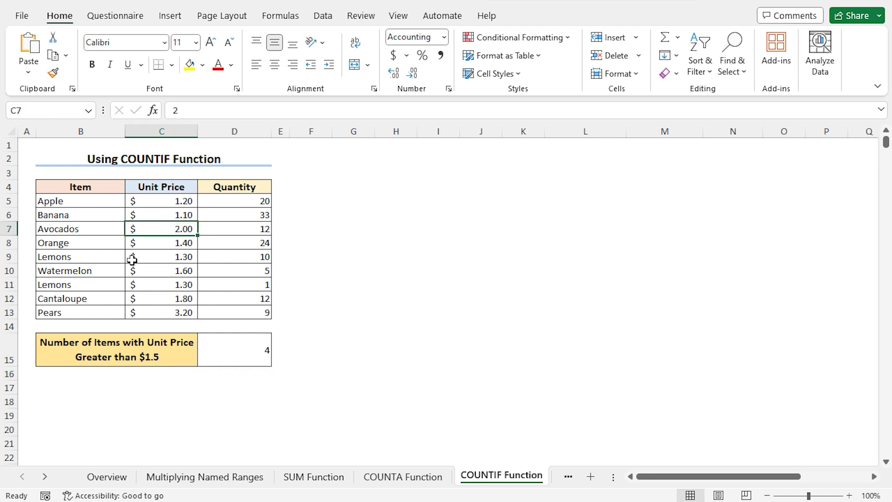
click(158, 274)
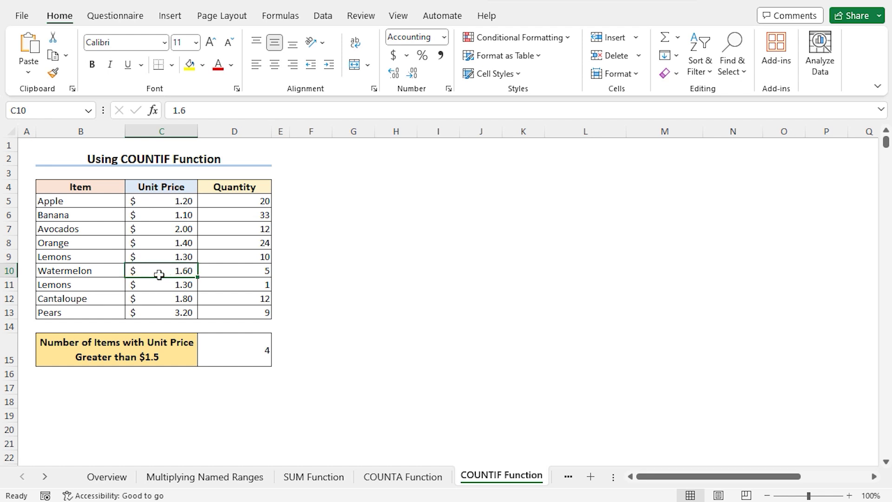
click(163, 298)
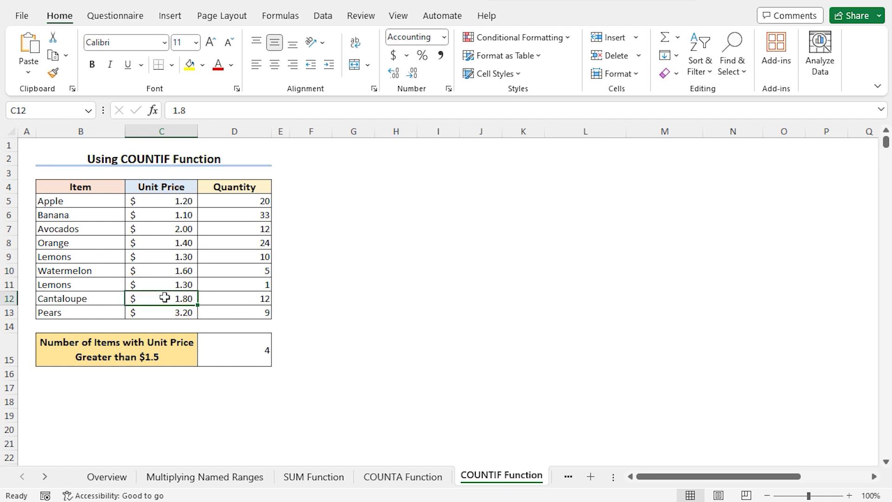
click(152, 312)
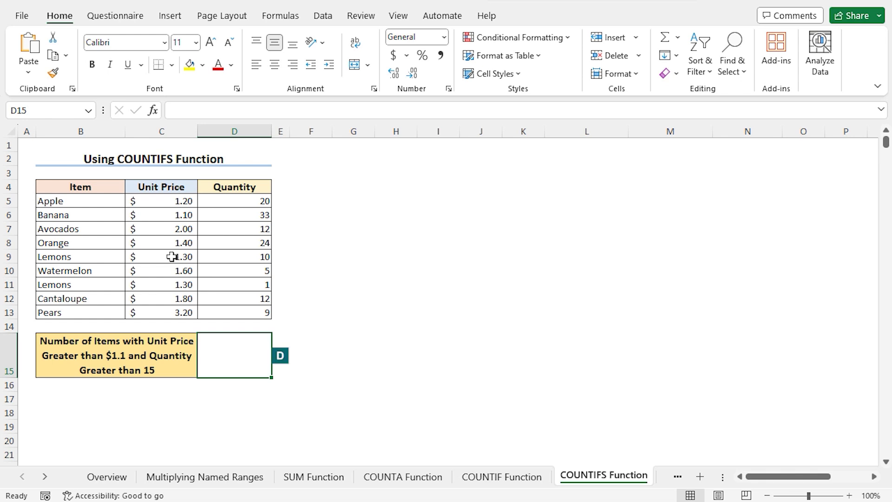
Step: Count the items meeting both the quantity and price conditions in cell D15 with =COUNTIFS(Quantity,">15",Unit_Price,">1.1")
text(=)
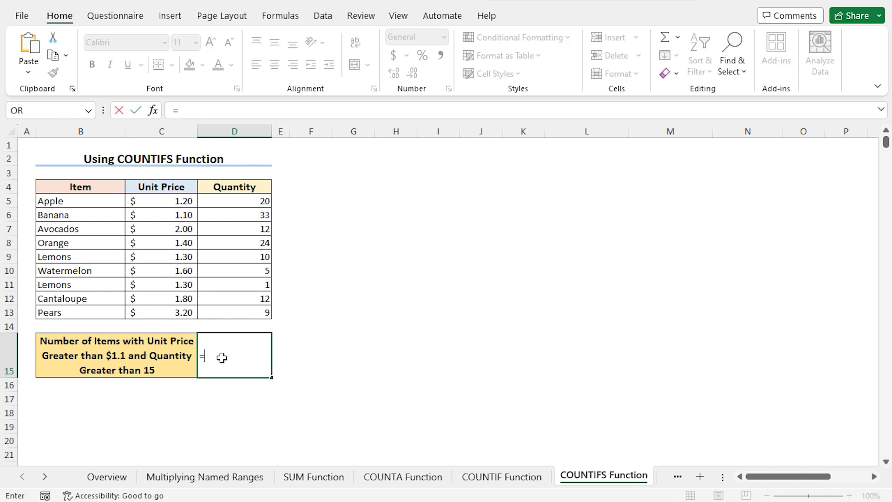
text(countifs)
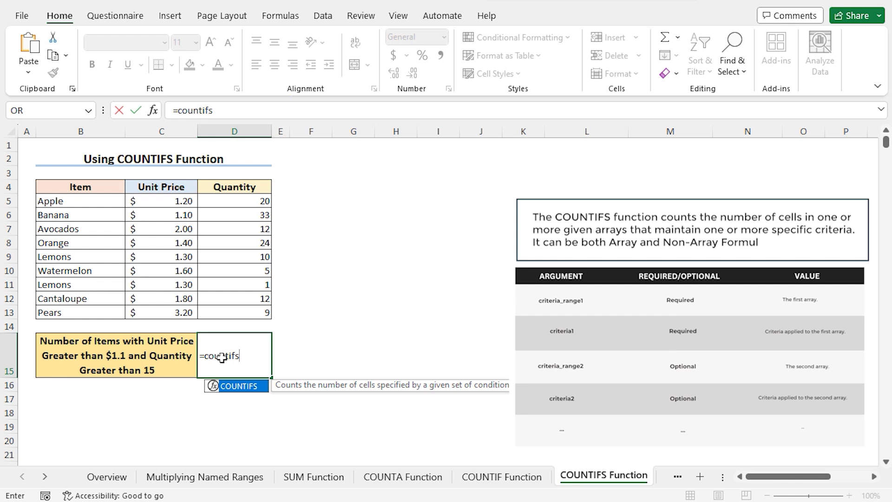
key(Tab)
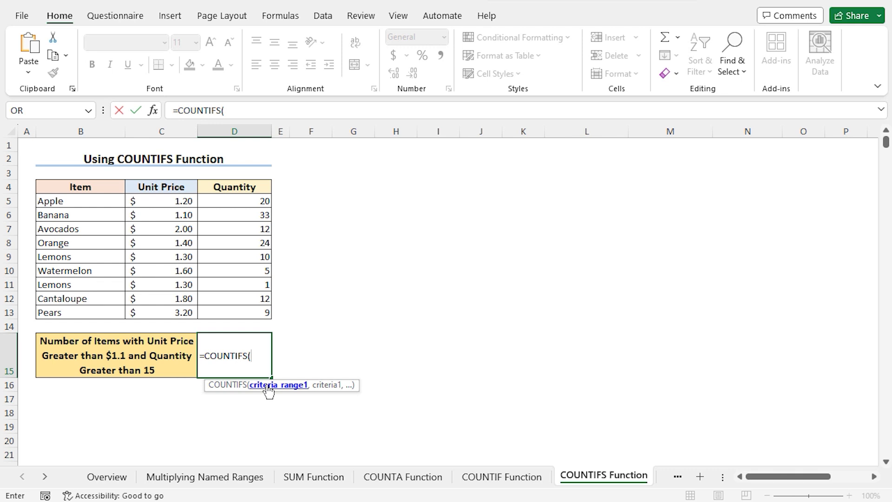
text(qua)
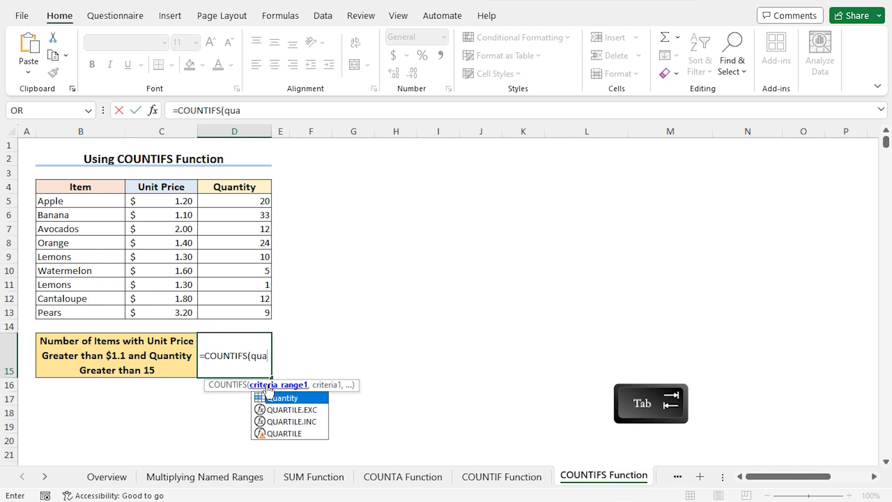
key(Tab)
text(,)
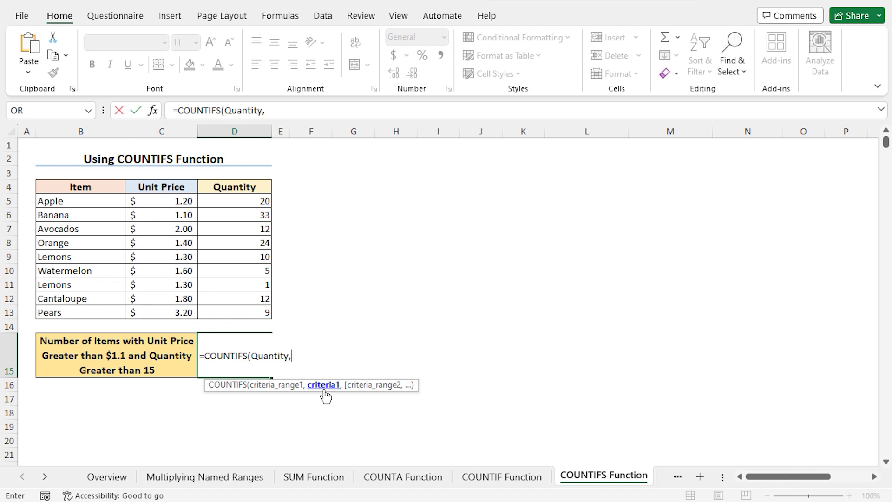
text(">15",)
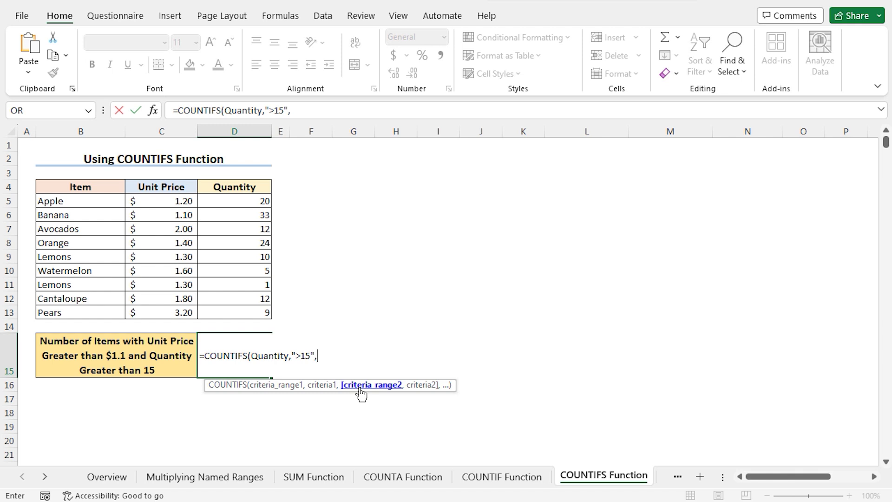
text(unit)
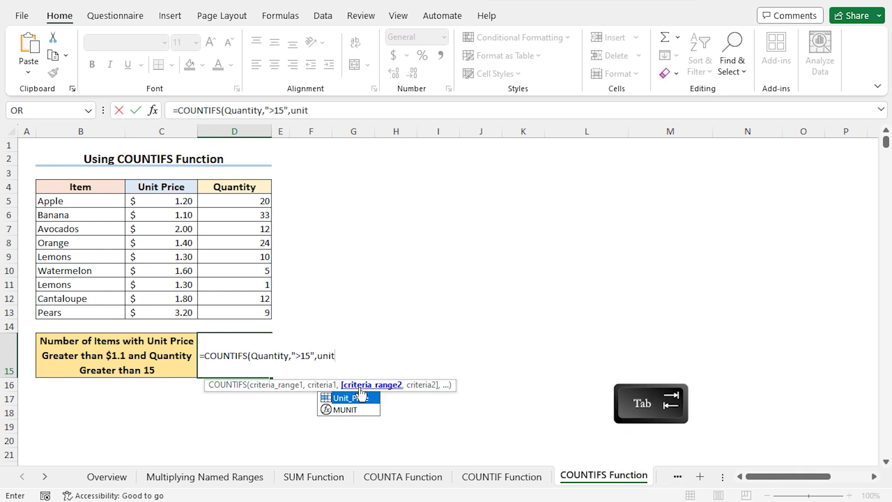
key(Tab)
text(,)
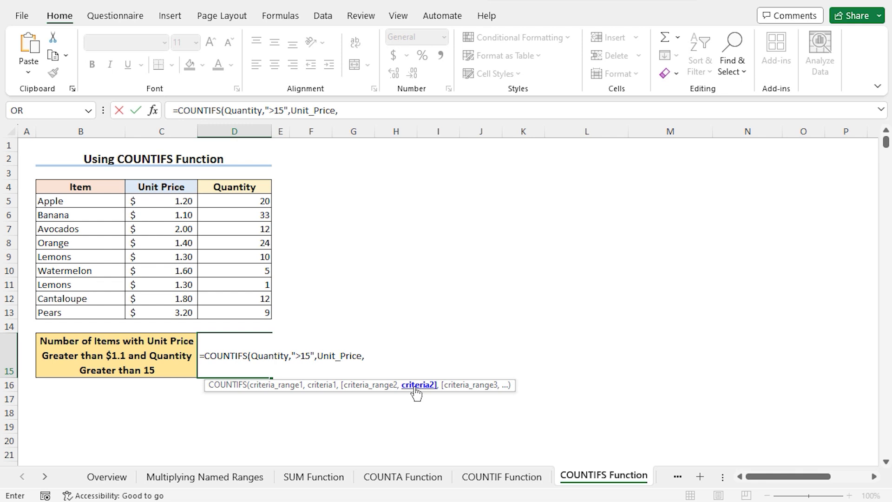
text(">1.1"))
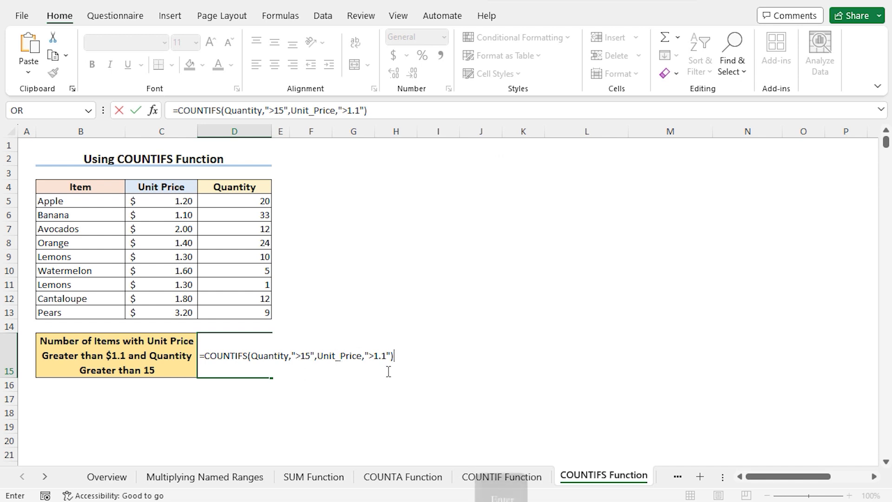
key(Return)
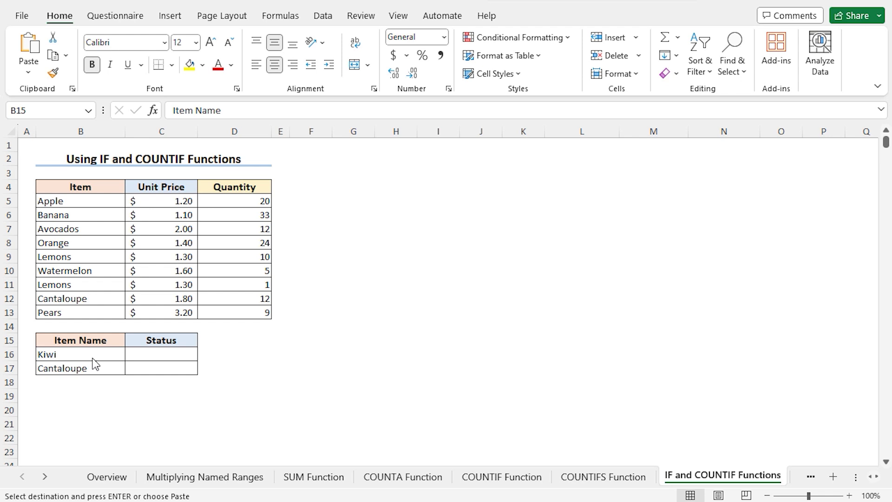
Step: Start the Kiwi Status formula in C16 of the IF and COUNTIF Functions sheet with the logical test =IF(COUNTIF(Item_Names,B16),
click(143, 356)
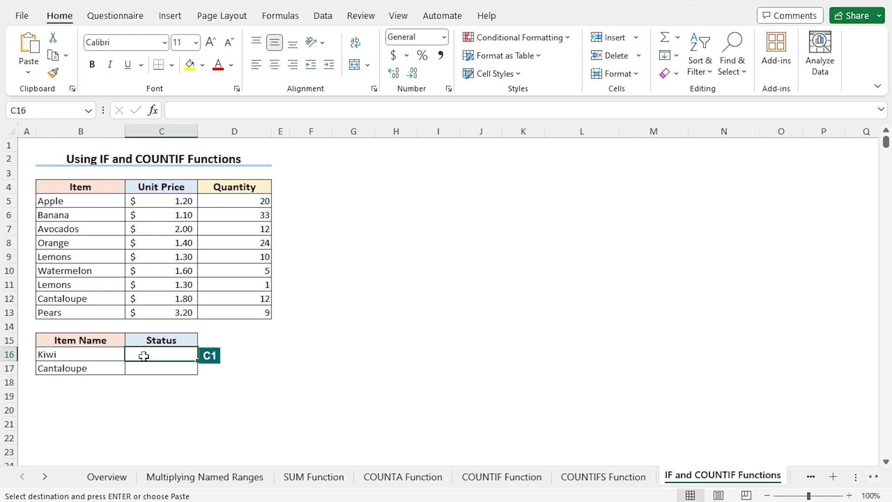
text(=if)
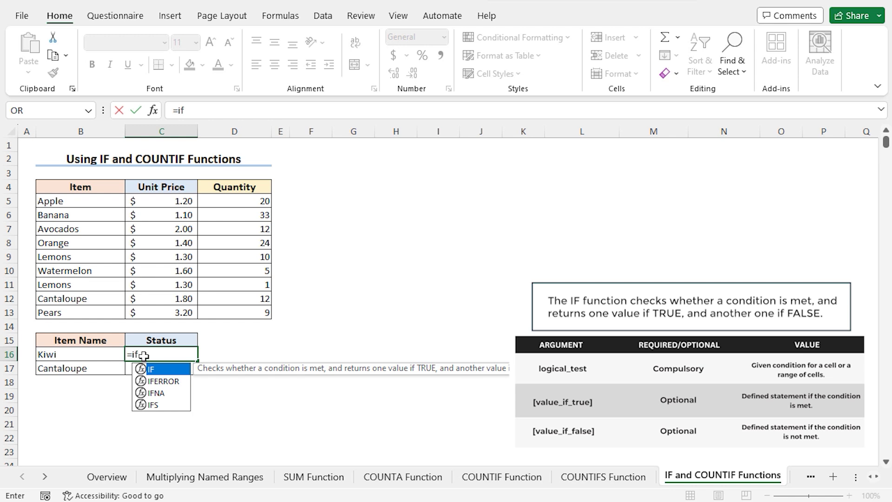
key(Tab)
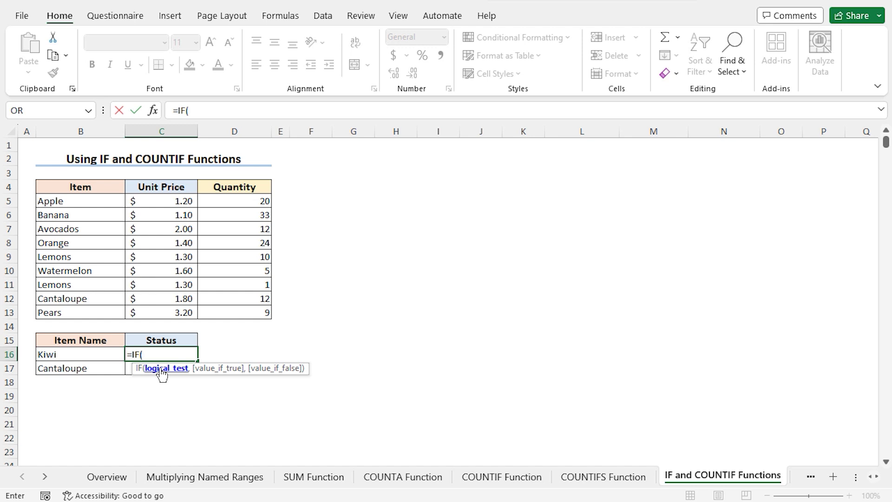
text(countif)
key(Tab)
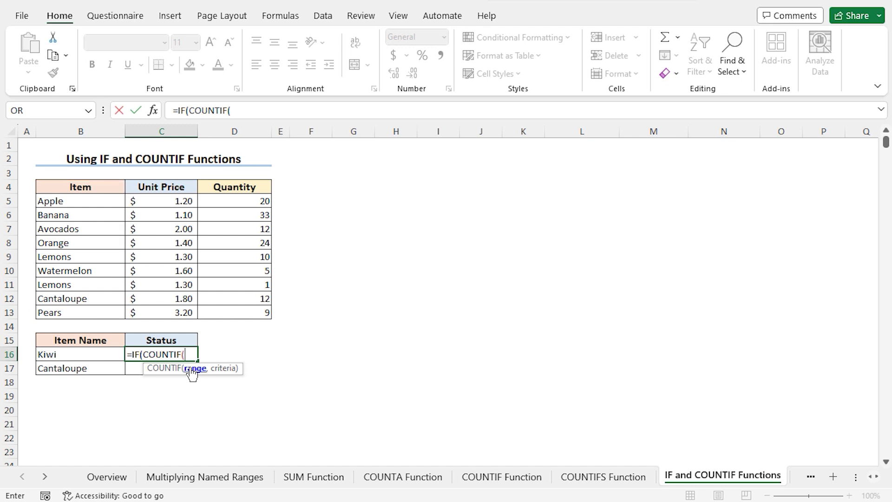
text(Ite)
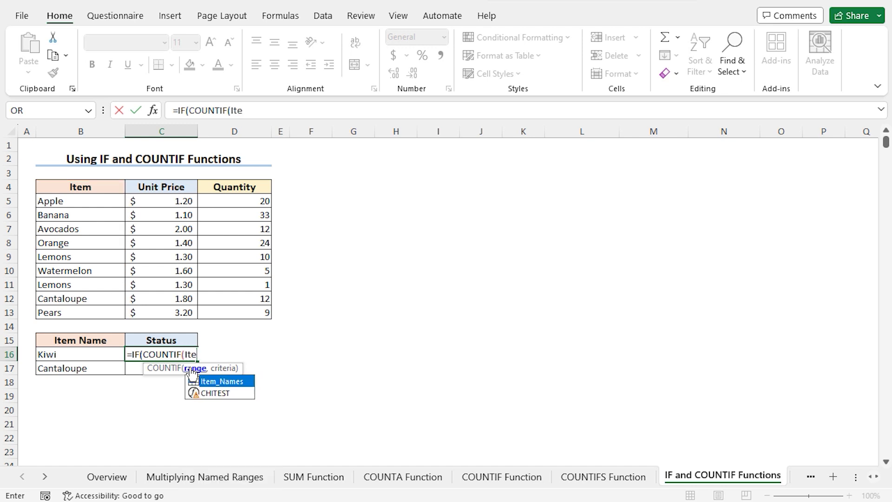
key(Tab)
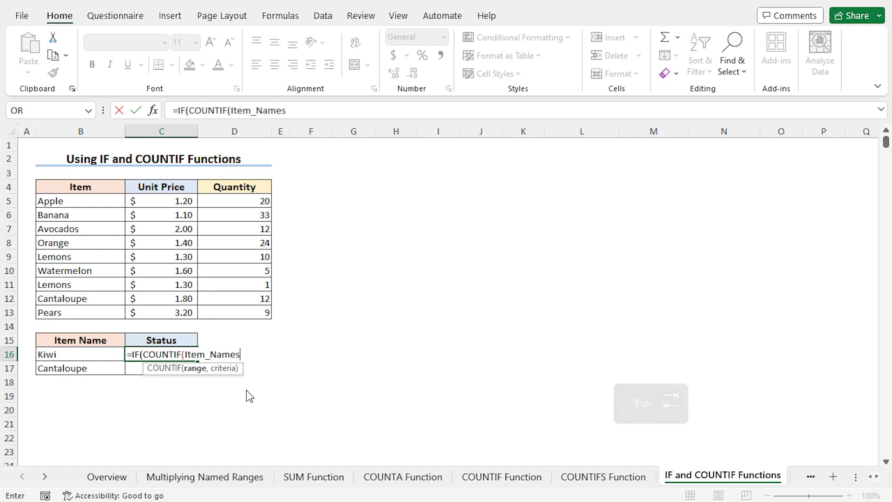
text(,)
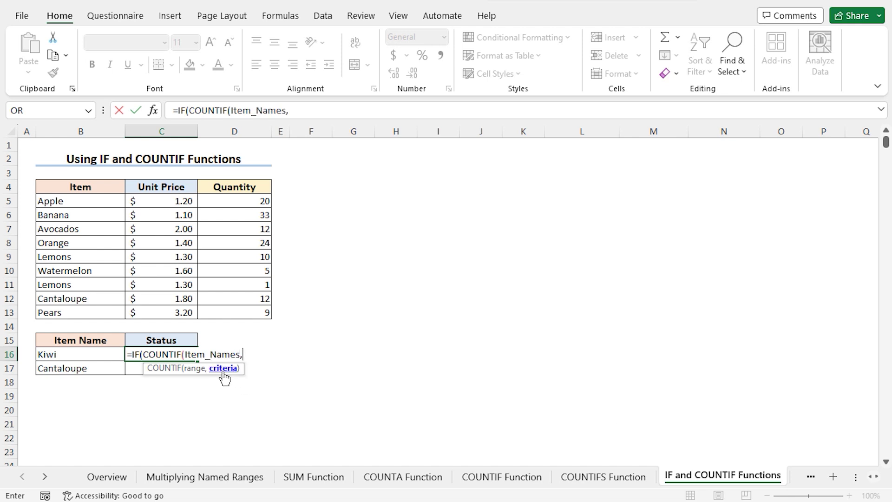
click(89, 354)
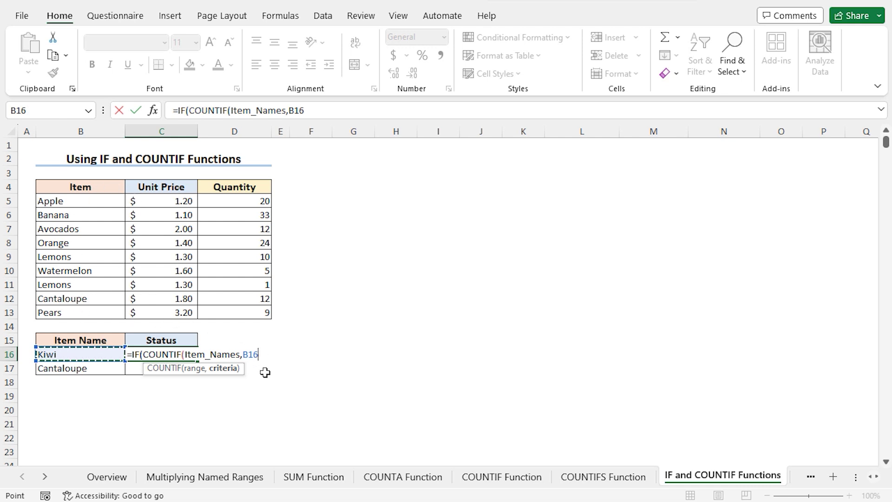
text(),)
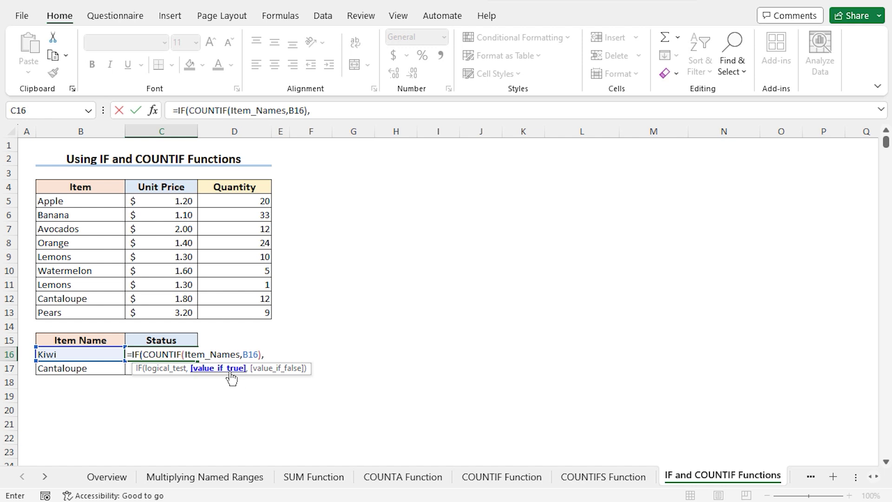
Step: Complete the C16 formula with "Available" if true and "Unavailable" if false, and fill it down to C17
text("Available",)
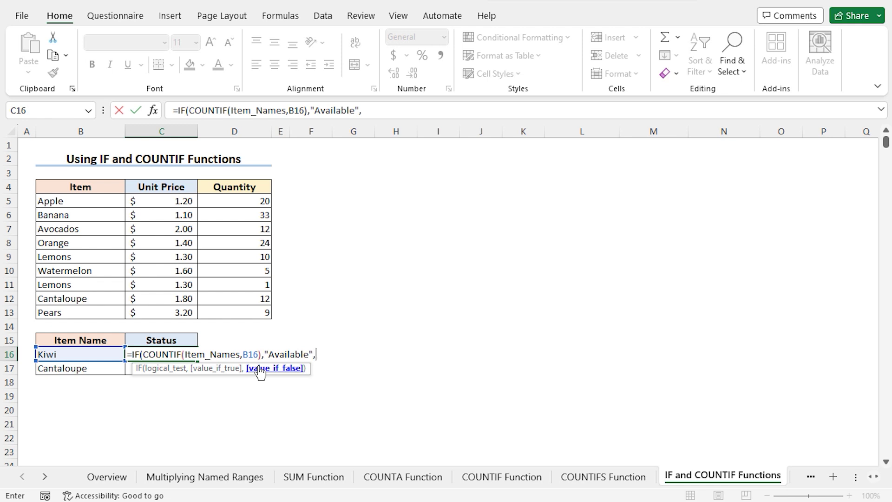
text("Unavailable")
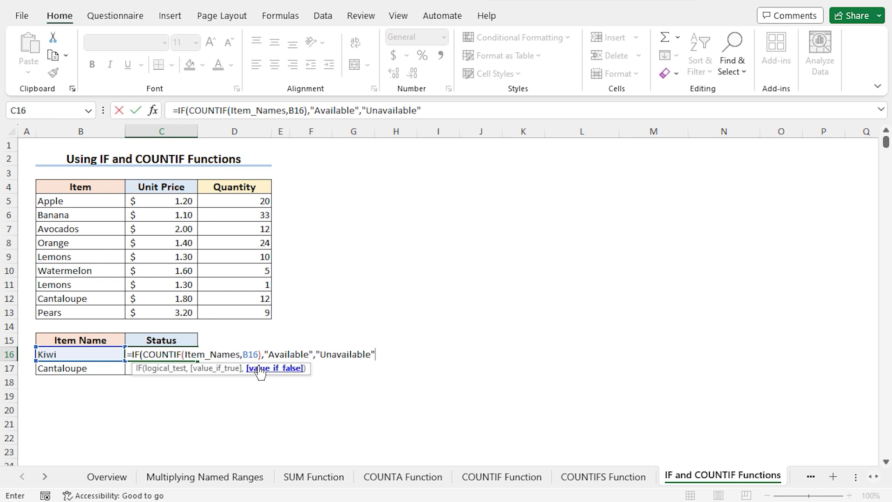
text())
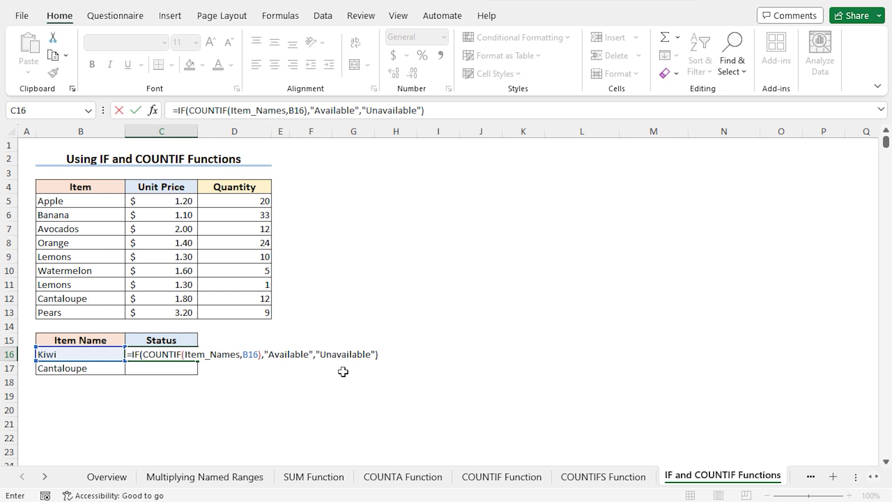
key(Return)
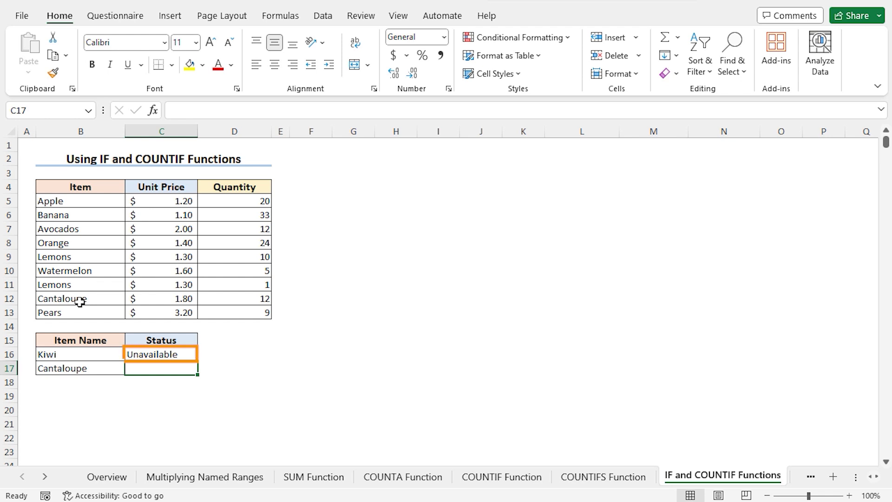
click(179, 354)
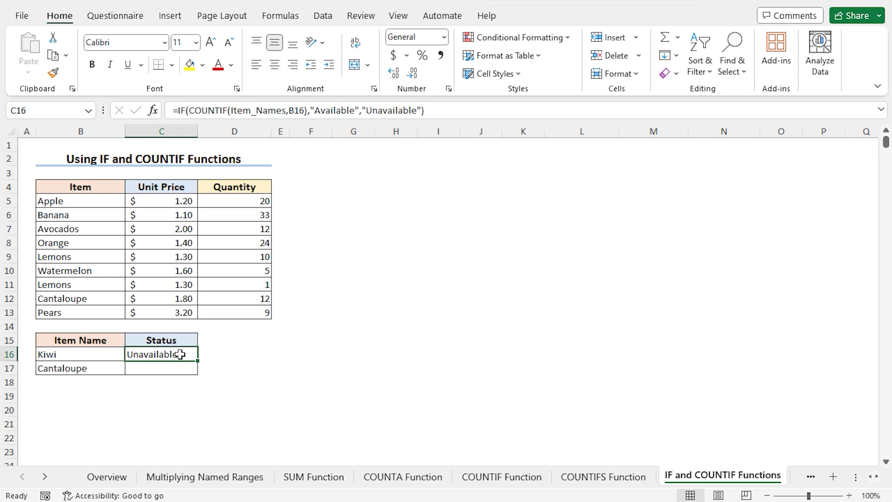
drag(198, 361, 198, 372)
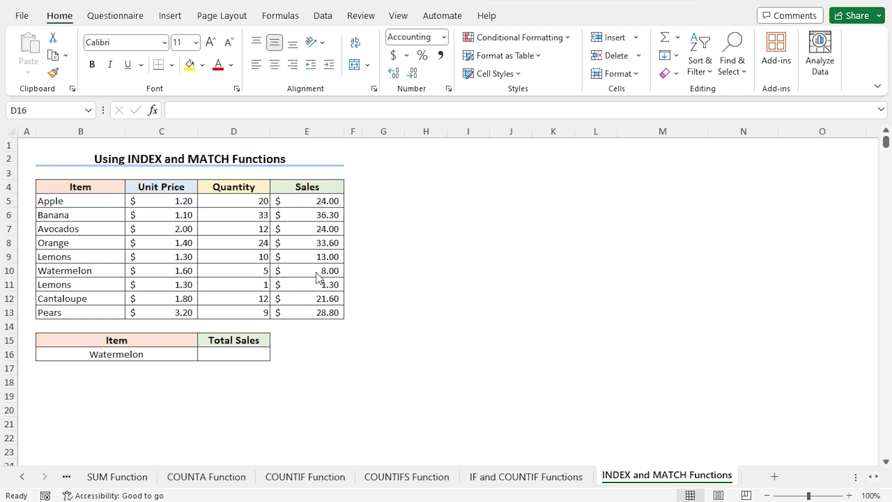
Step: Start the Total Sales formula in D16 with the logical test =IF(COUNTIF(Item_Names,B16),
click(242, 355)
text(=)
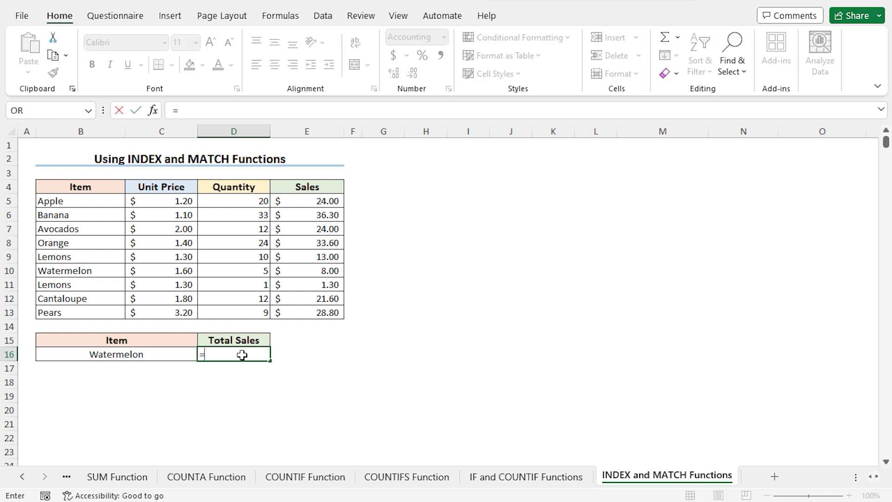
text(if)
key(Tab)
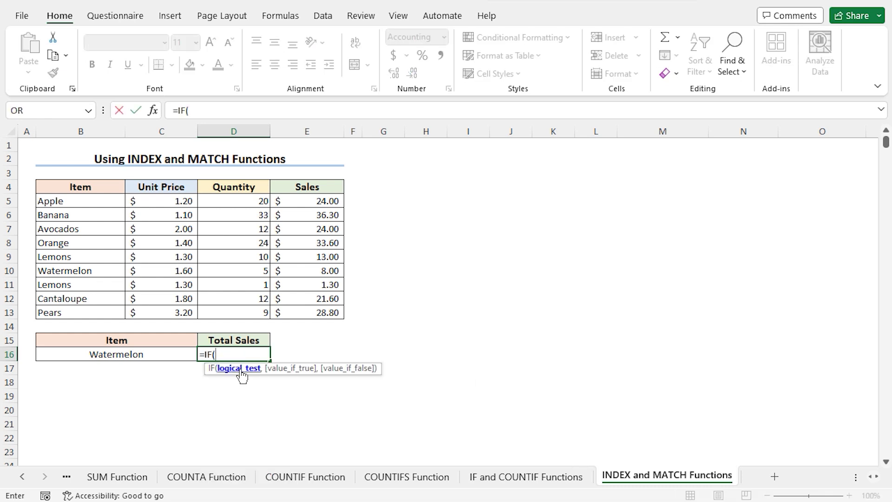
text(countif)
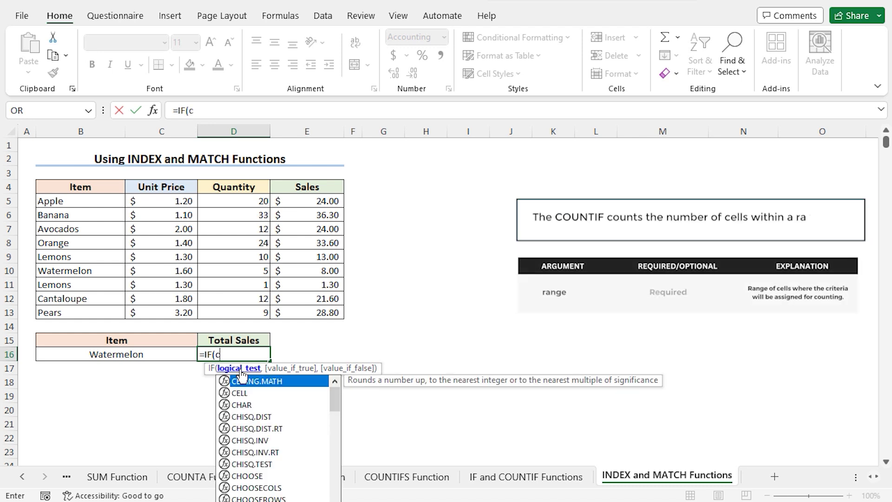
key(Tab)
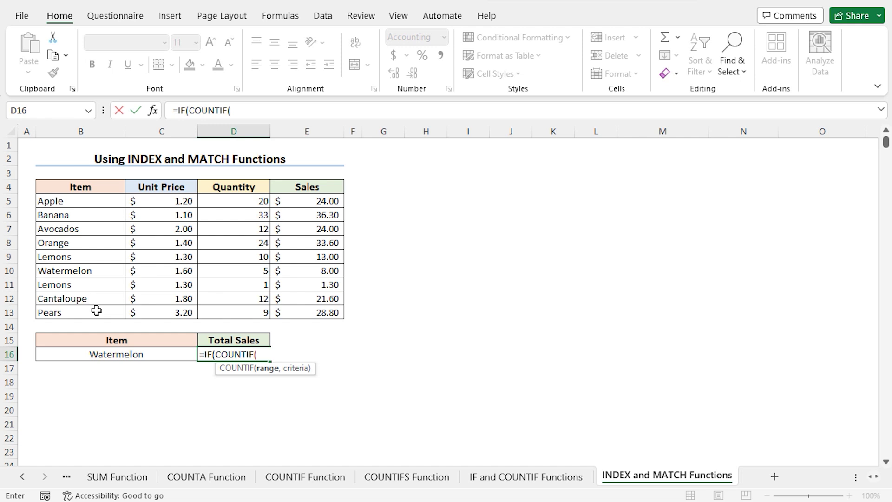
text(It)
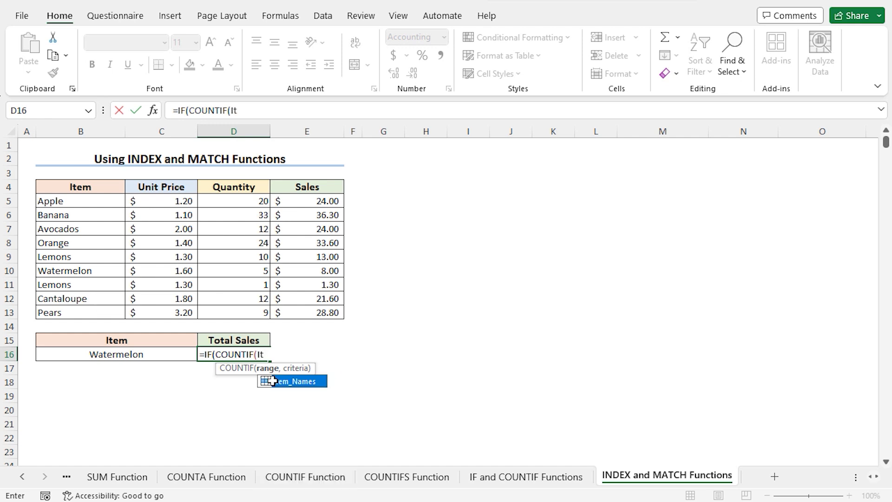
key(Tab)
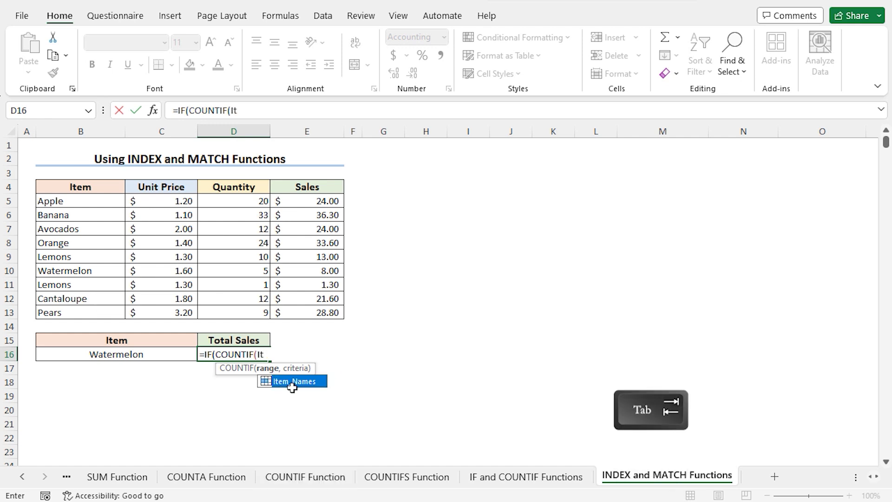
text(,)
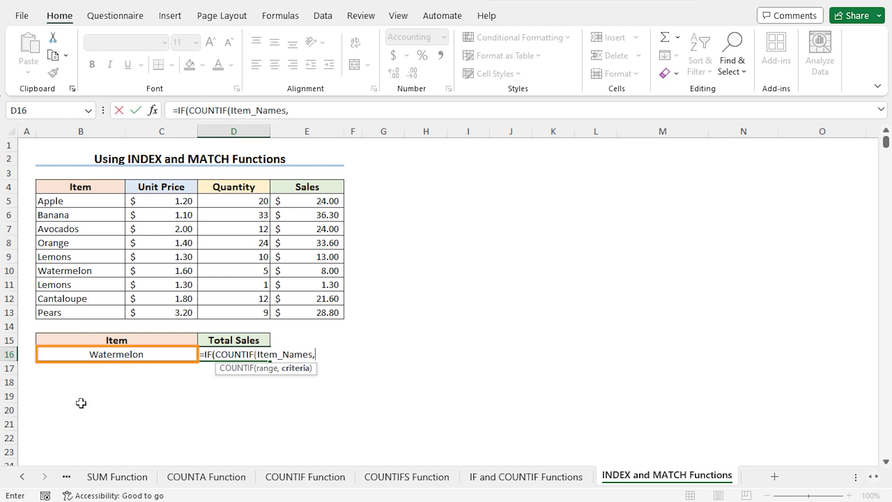
click(51, 356)
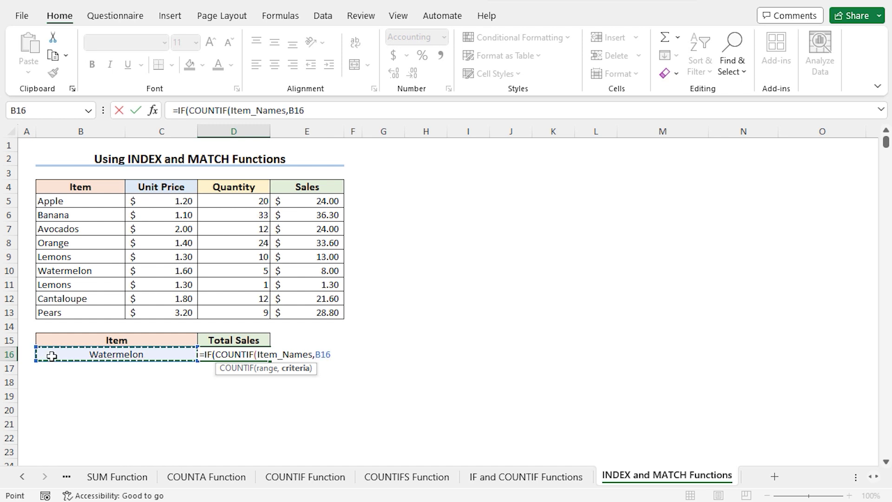
text(),)
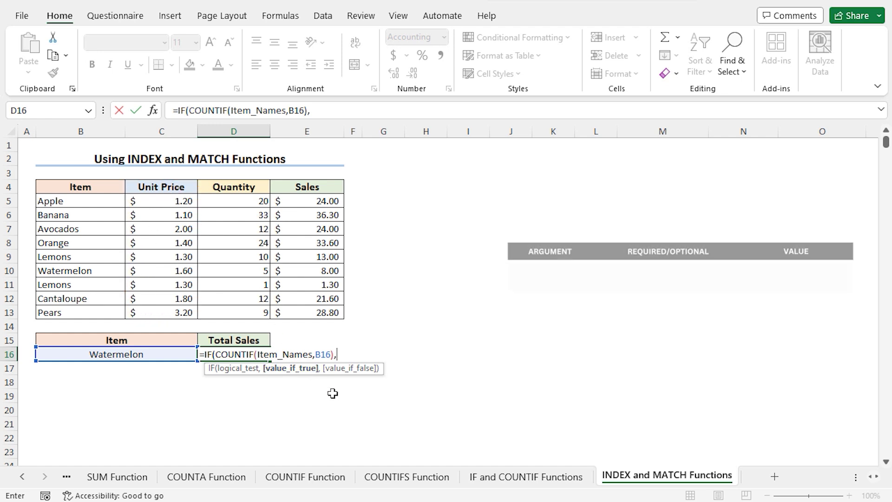
Step: Add the unit price lookup INDEX(Unit_Price,MATCH(B16,Item_Names,0)) as the value if true in the D16 formula
text(ind)
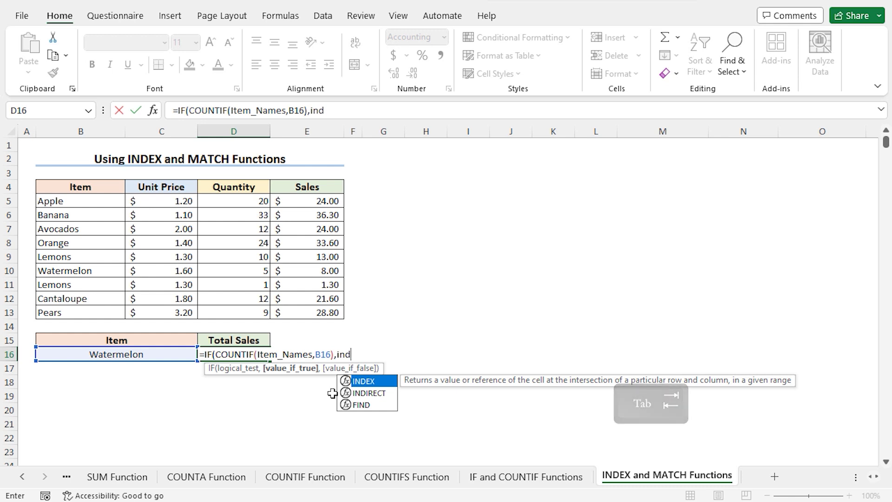
key(Tab)
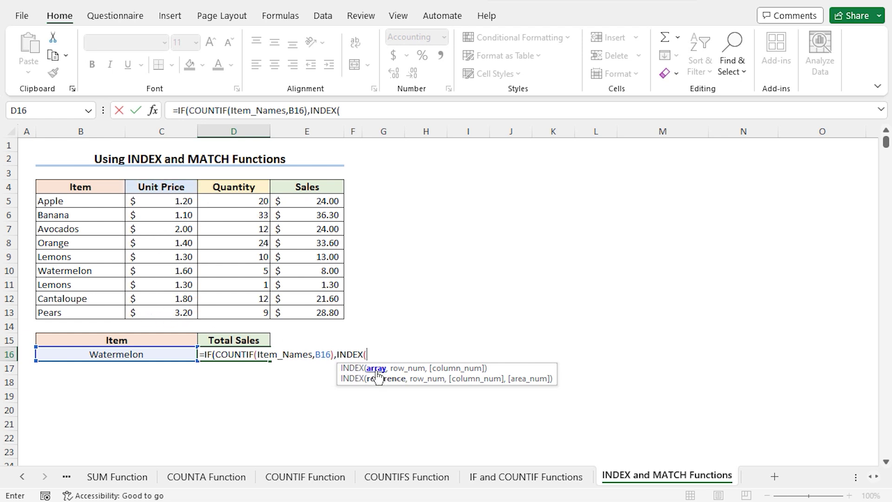
text(unit)
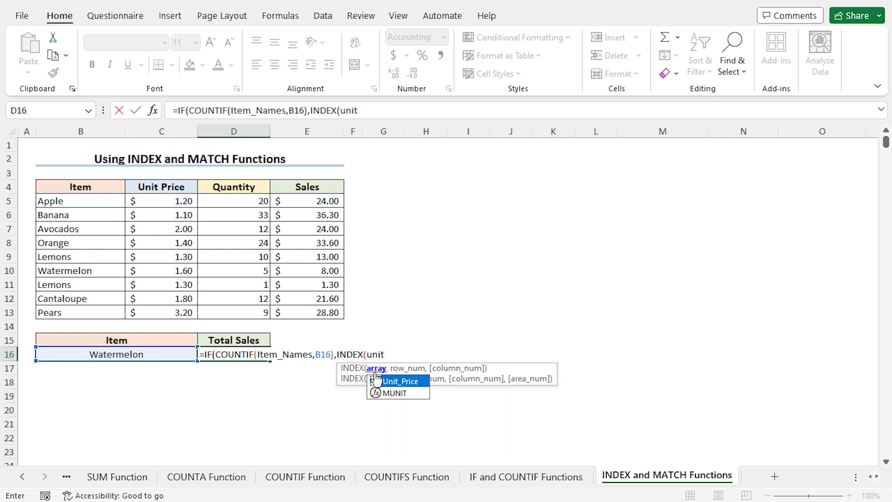
key(Tab)
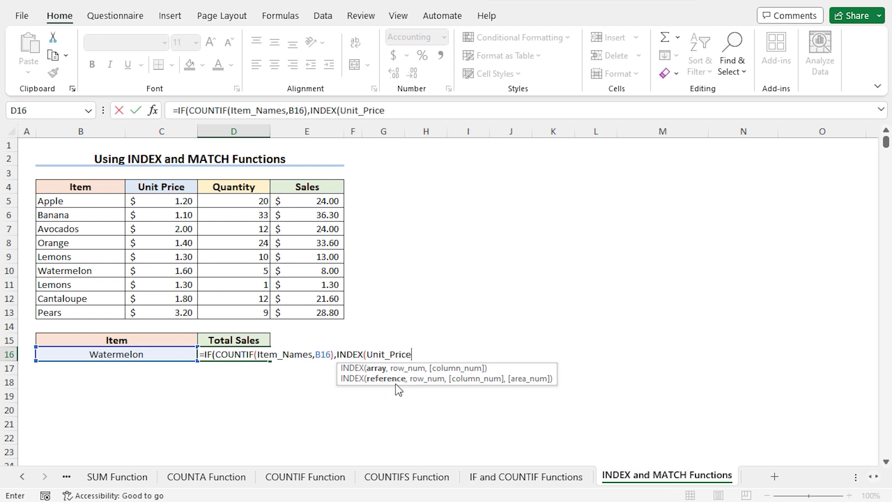
text(,)
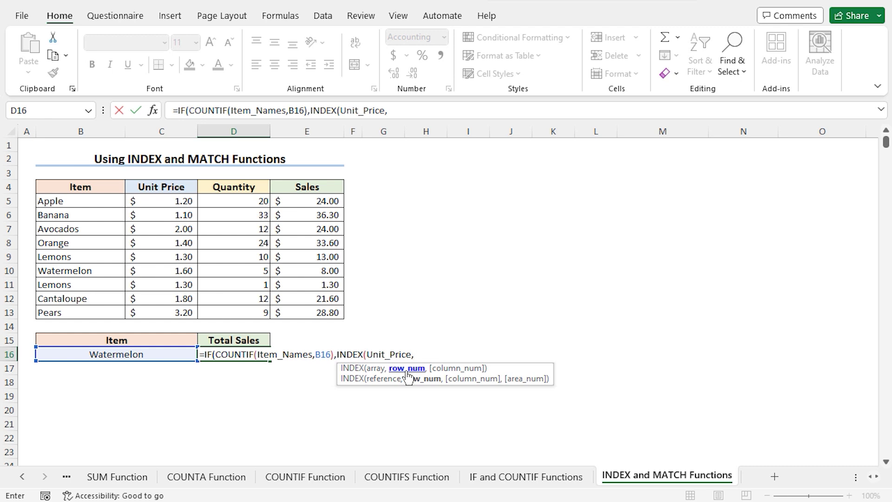
text(mat)
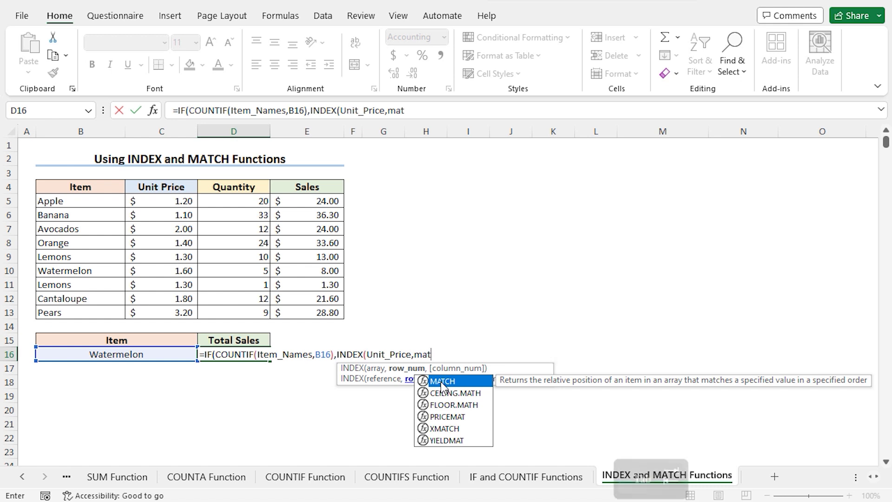
key(Tab)
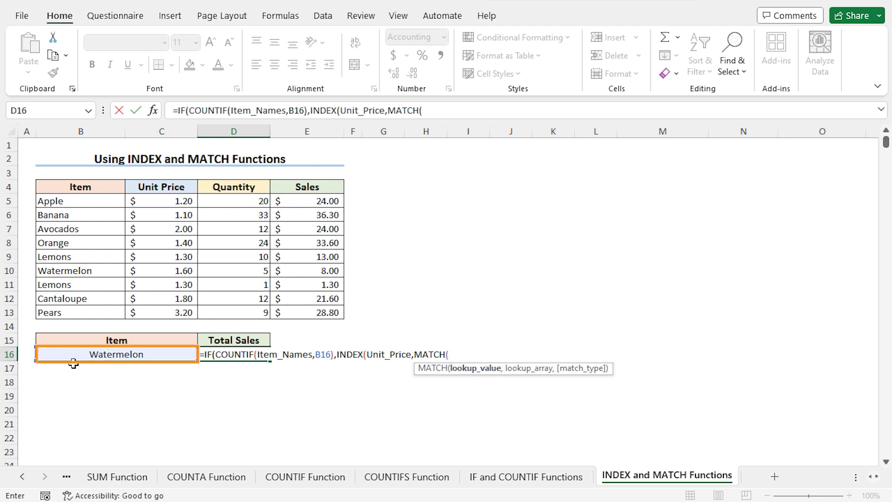
click(65, 355)
text(,)
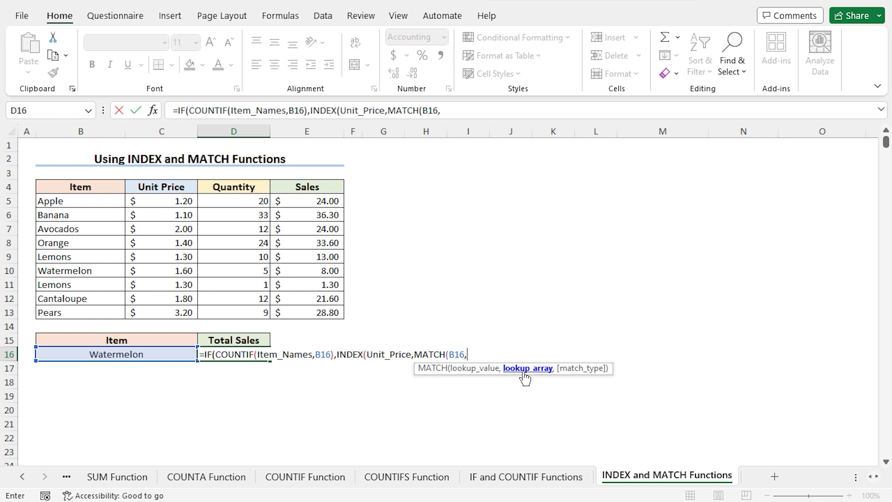
text(it)
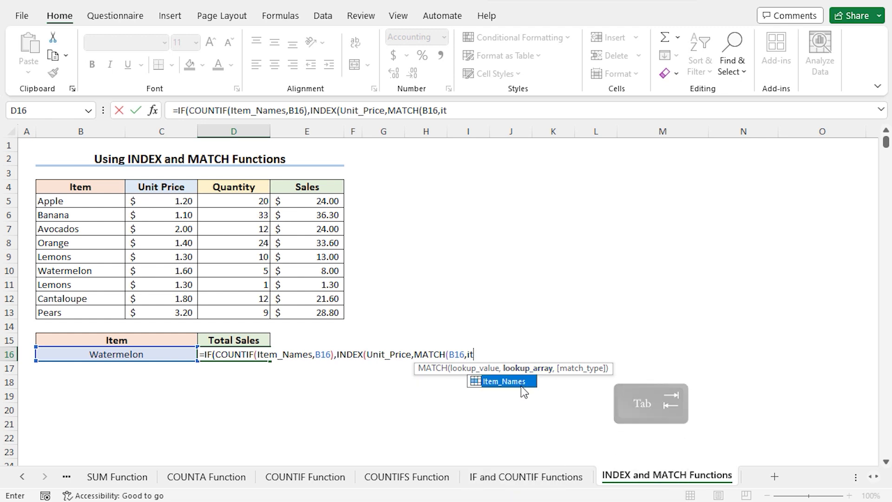
key(Tab)
text(,)
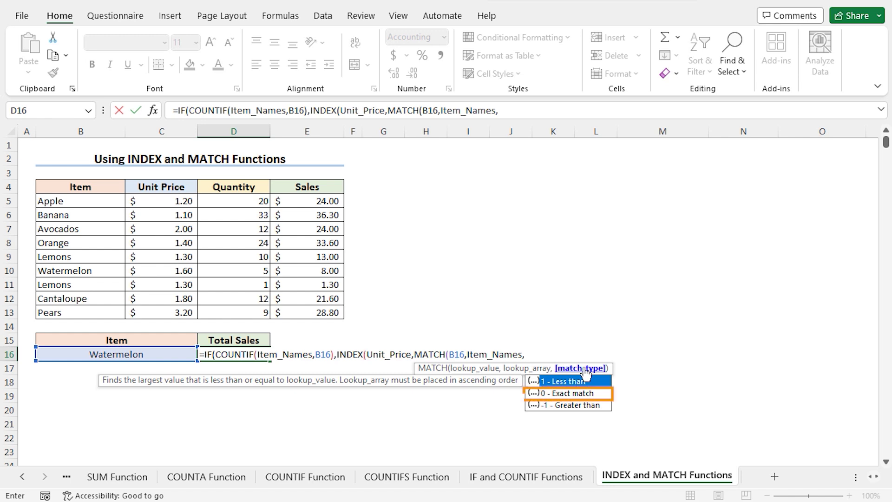
text(0)
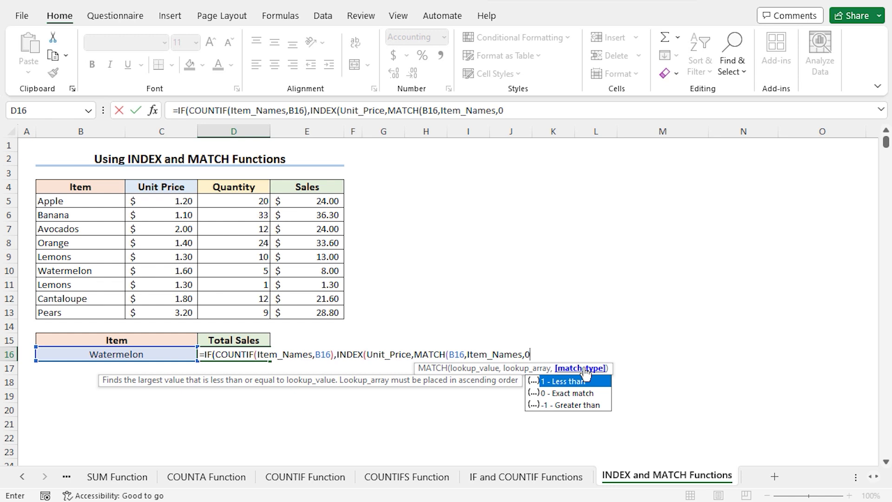
text())
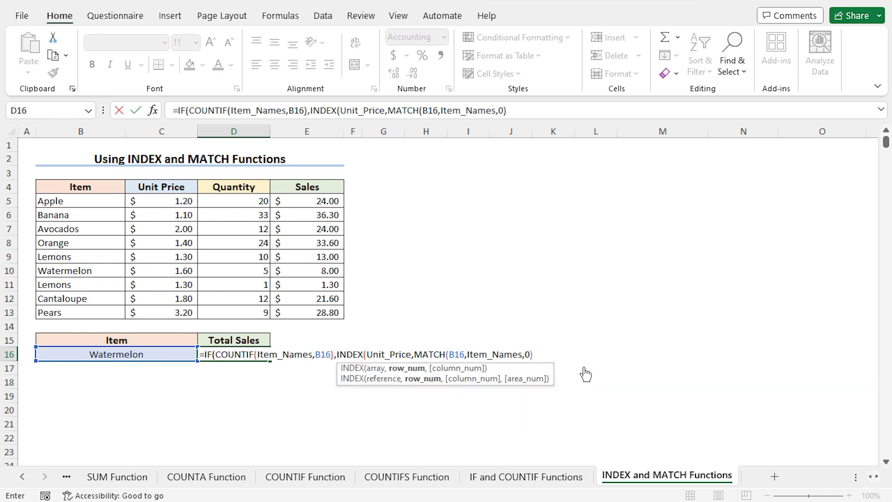
text())
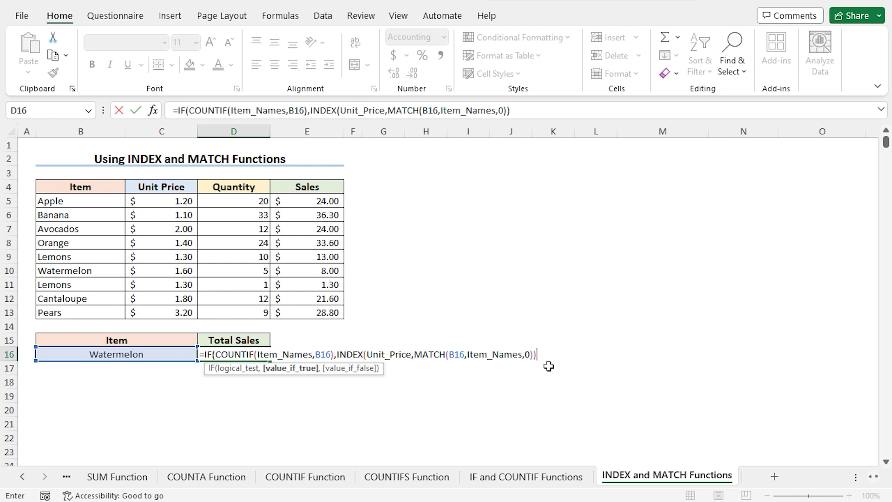
Step: Multiply the unit price lookup in D16 by the quantity lookup INDEX(Quantity,MATCH(B16,Item_Names,0))
text(*INDEX()
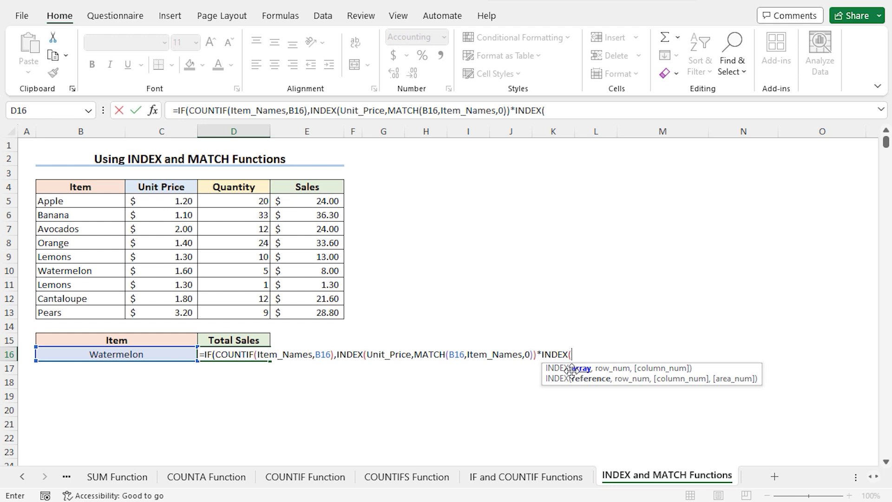
text(qu)
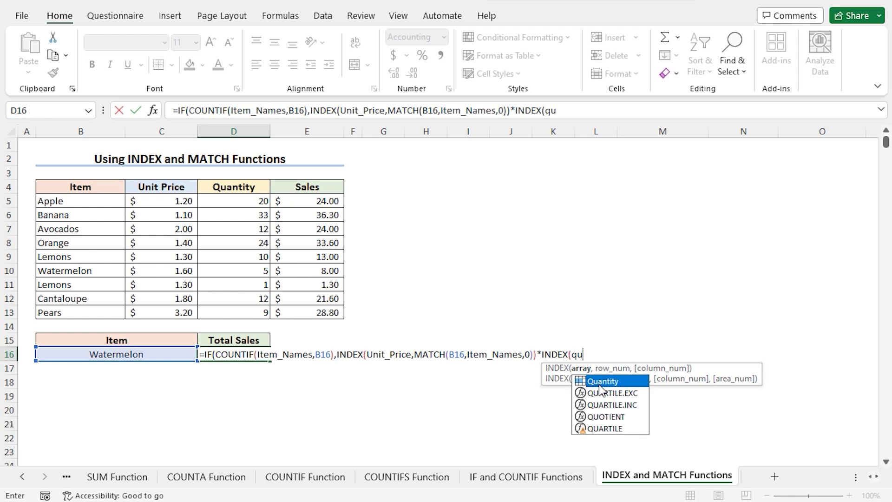
key(Tab)
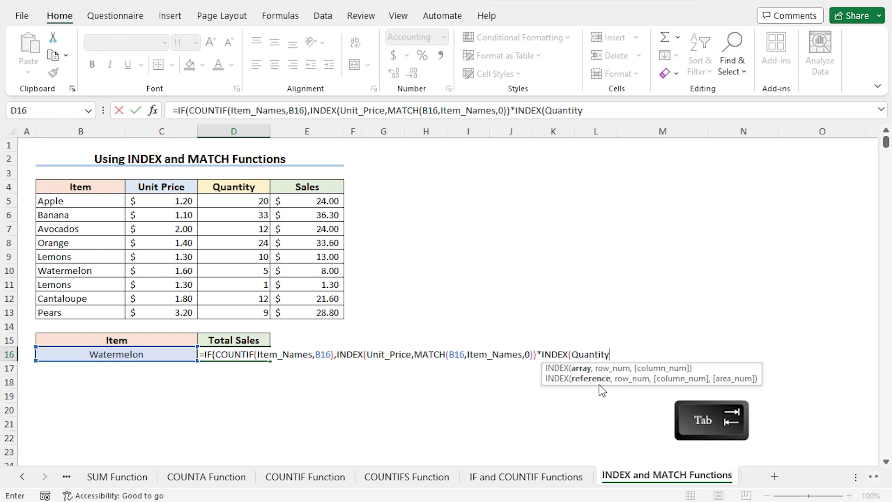
text(,)
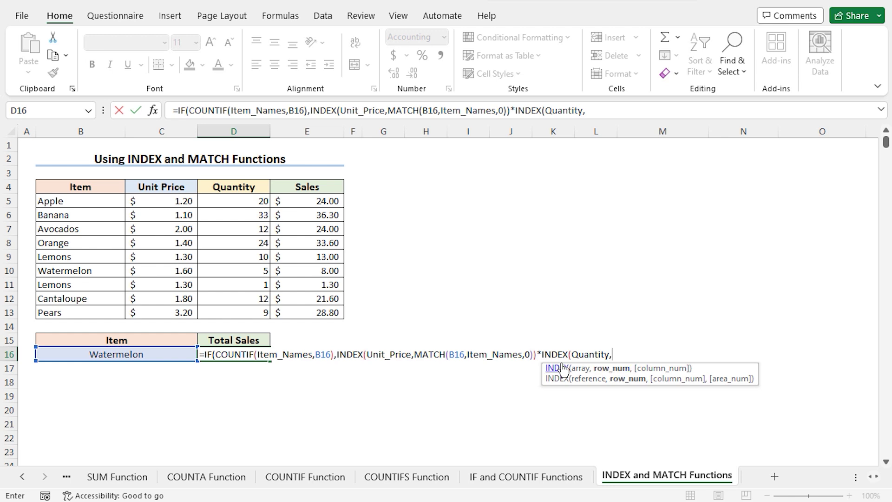
text(mat)
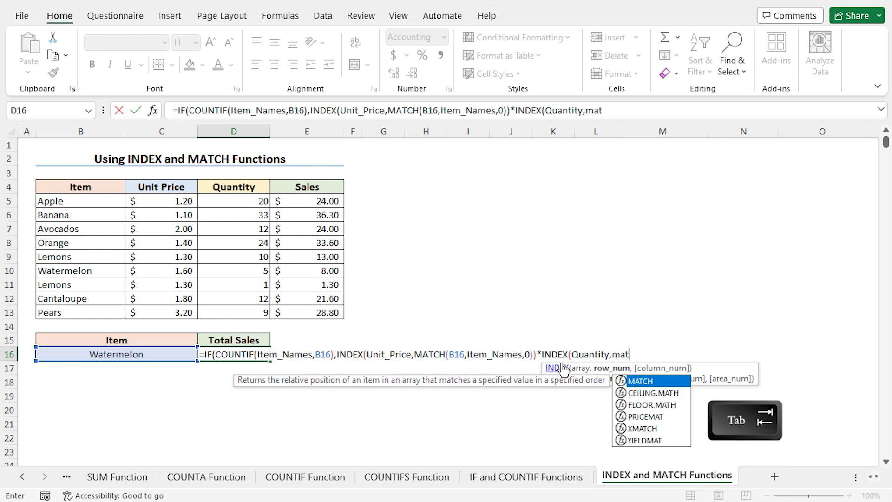
key(Tab)
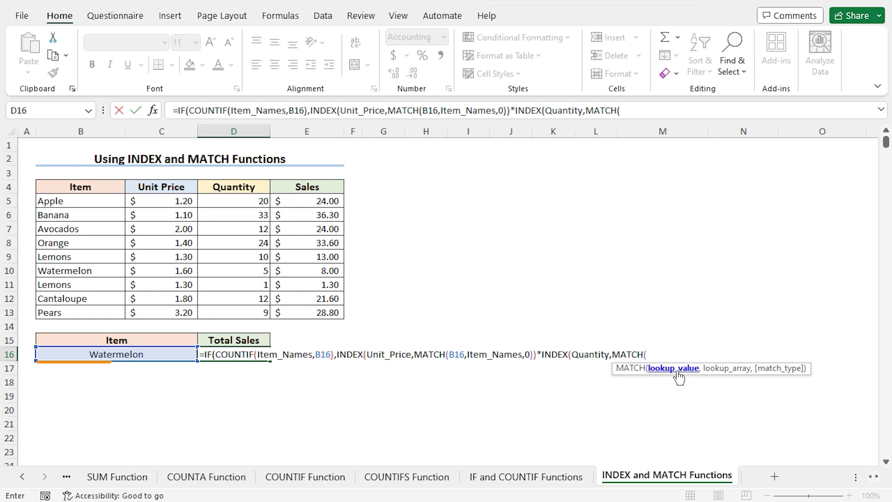
click(58, 354)
text(,)
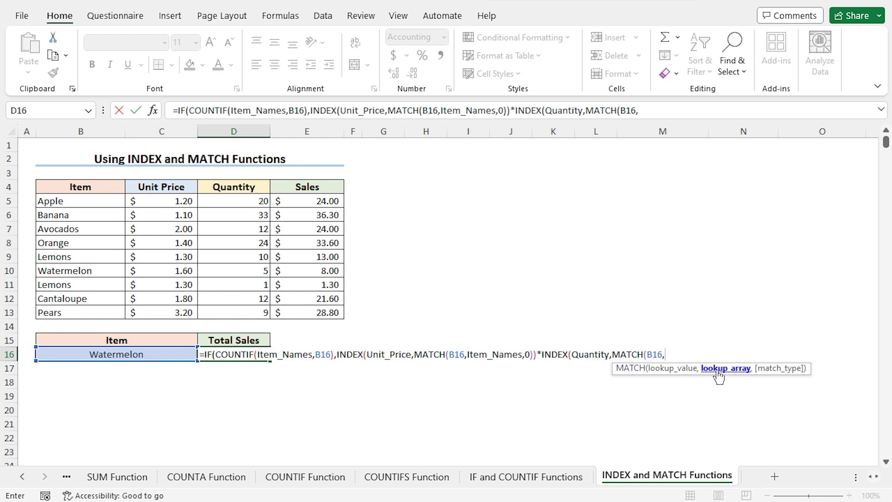
text(It)
key(Tab)
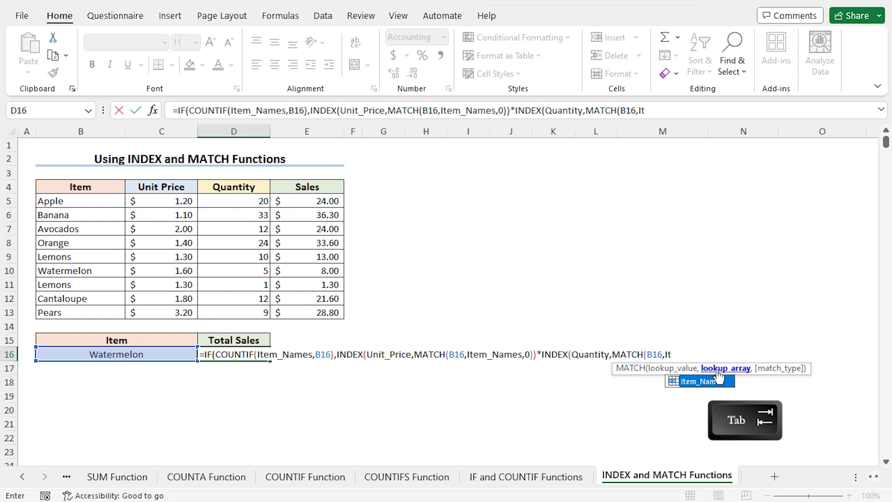
text(,)
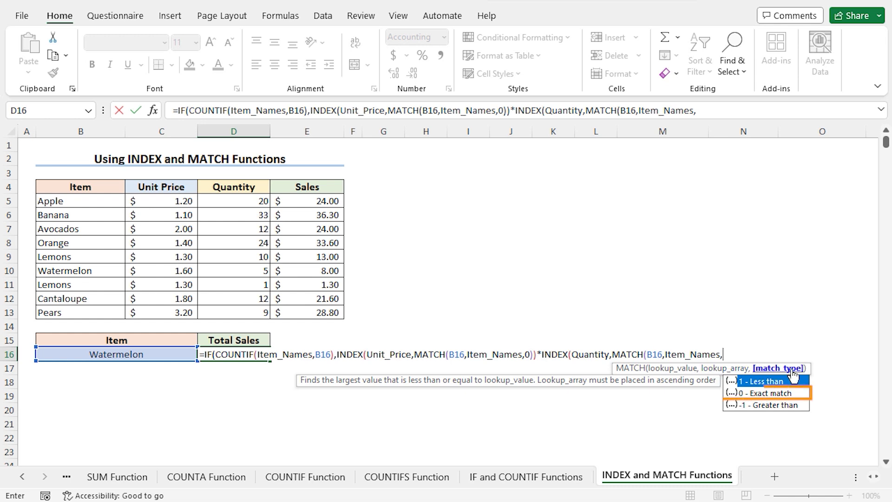
text(0)
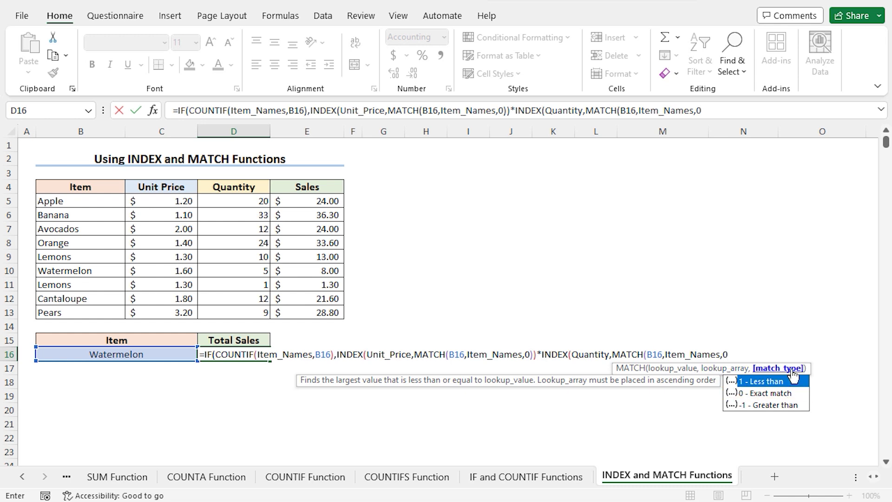
text())
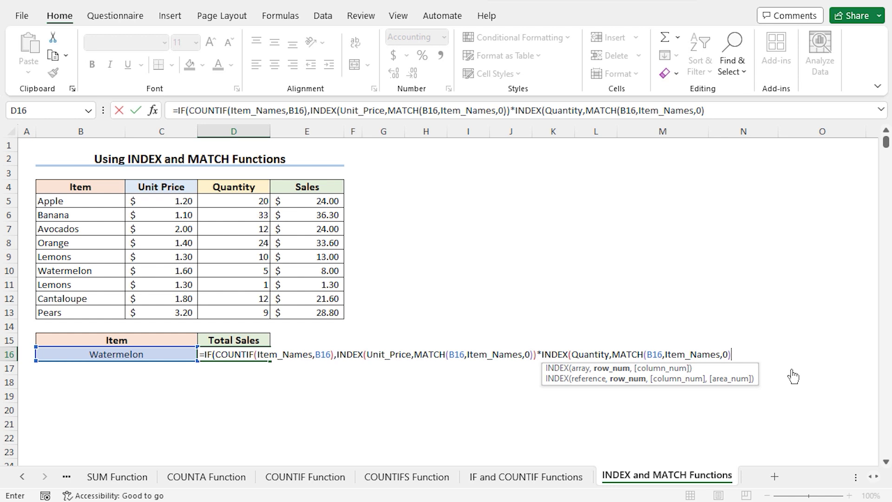
Step: Finish the D16 formula with an empty string "" as the value if false and enter it
text(),)
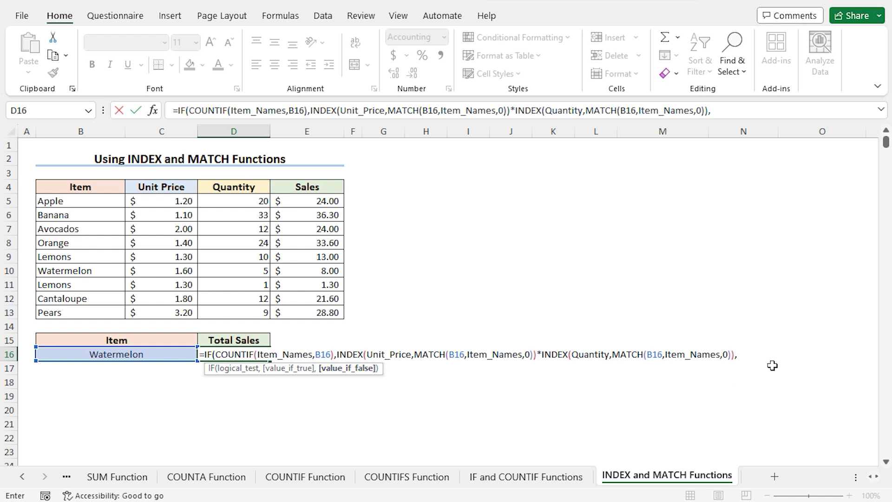
text(""))
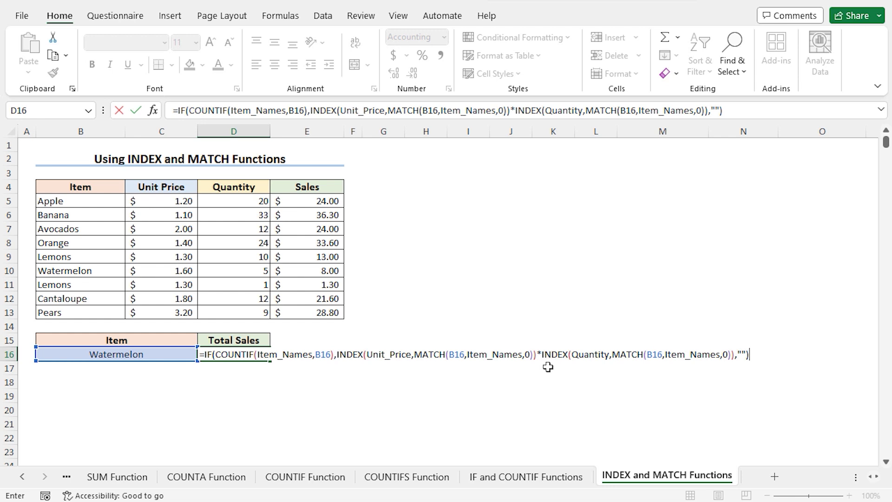
key(F2)
key(Return)
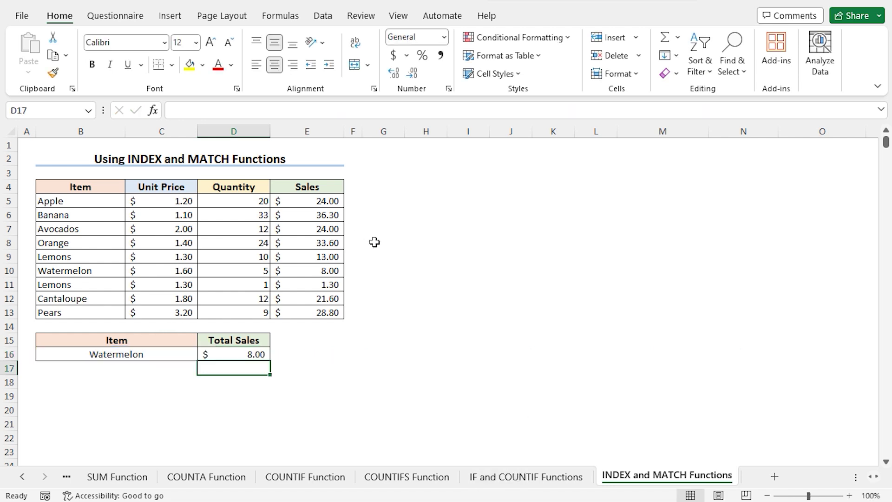